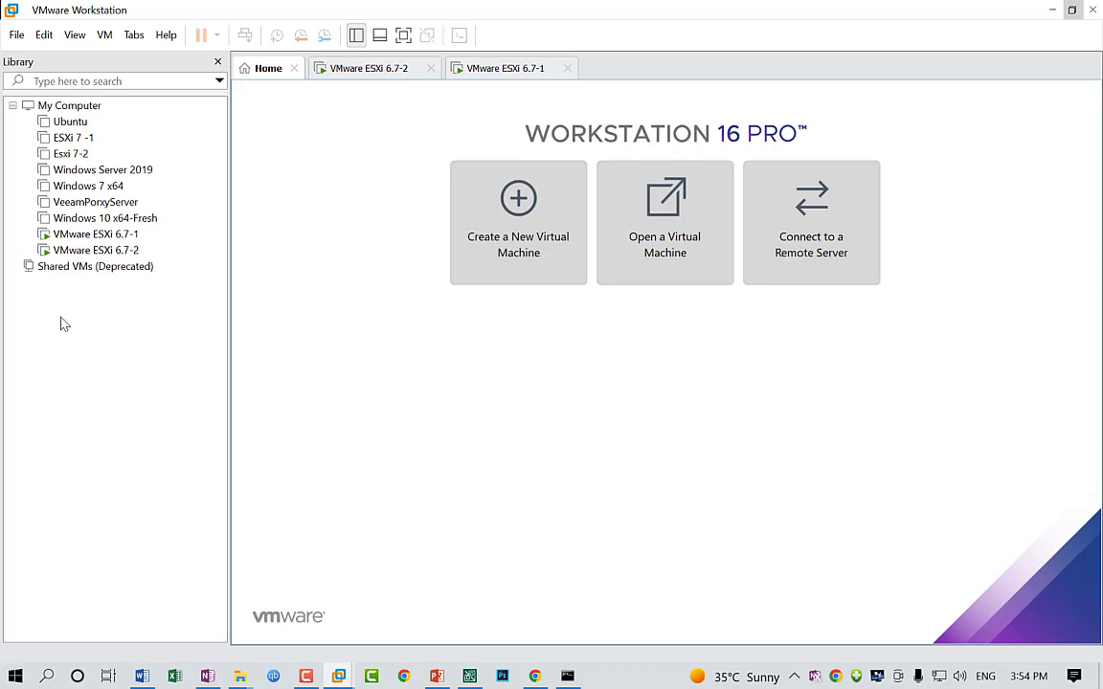
View the consoles of the running VMware ESXi 6.7-1 and VMware ESXi 6.7-2 virtual machines, ending on VMware ESXi 6.7-1
{"action": "left_click", "coordinate": [101, 237]}
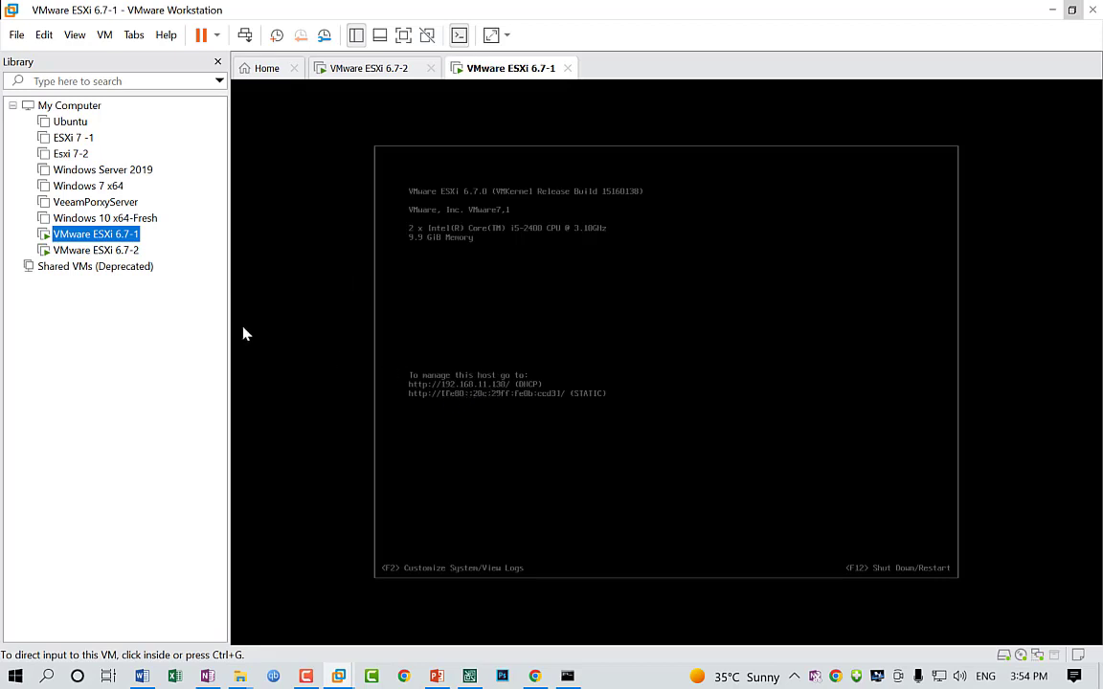
{"action": "left_click", "coordinate": [107, 252]}
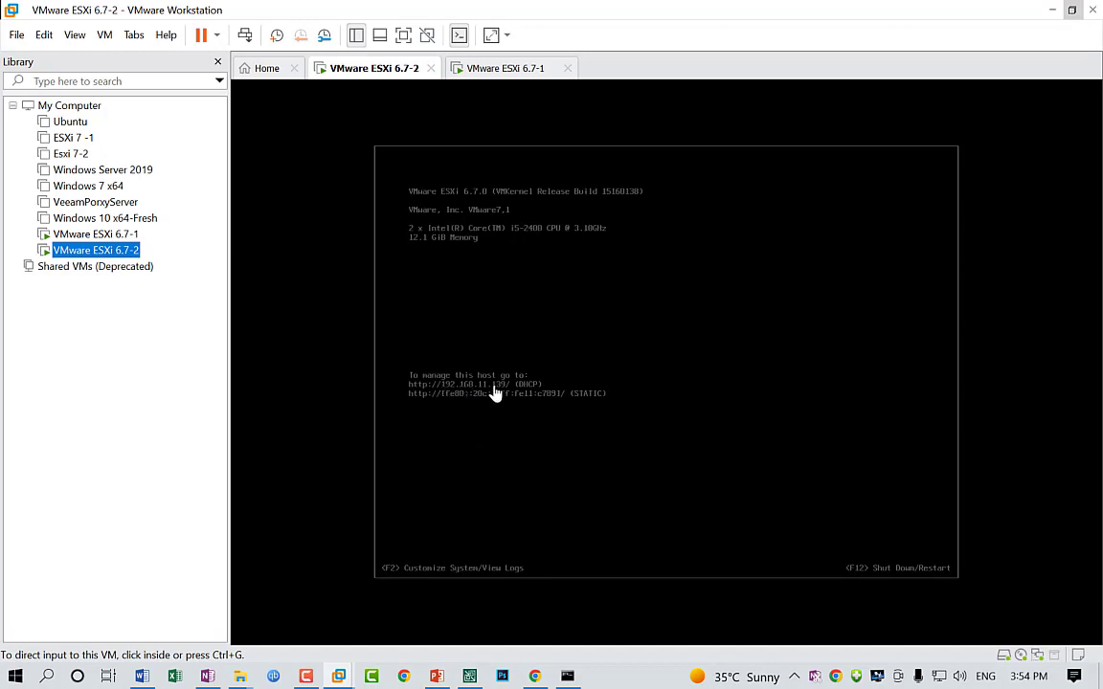
{"action": "left_click", "coordinate": [110, 236]}
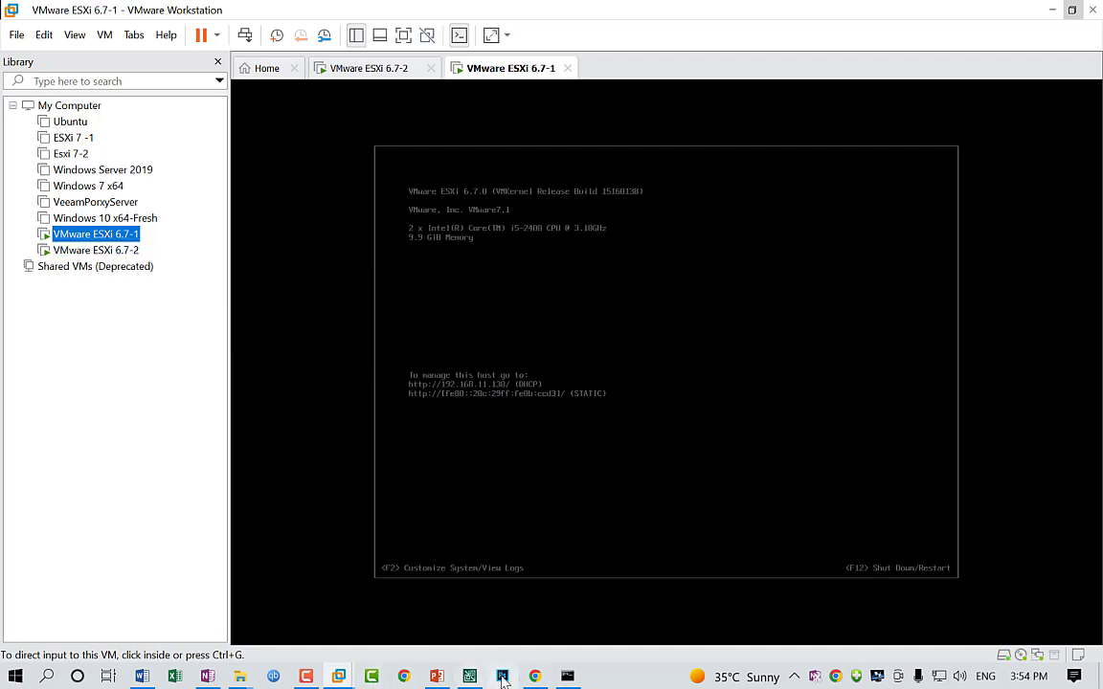
Open the Win7 console in the ESXi web client in Chrome, and ping 192.168.11.140 from Command Prompt
{"action": "left_click", "coordinate": [534, 676]}
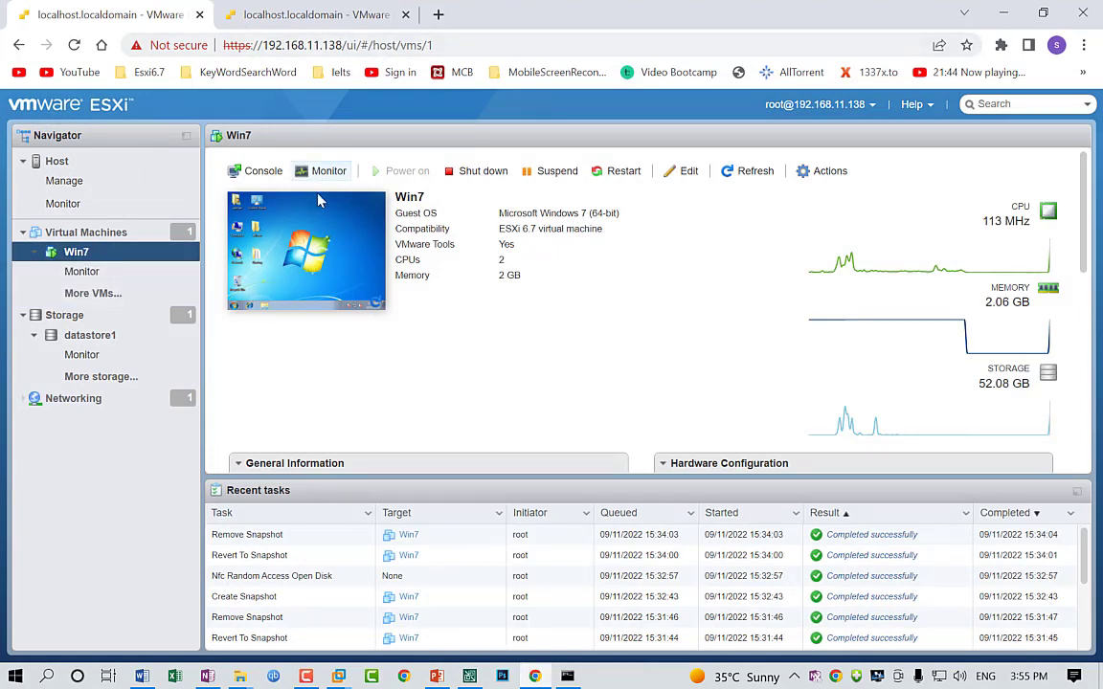
{"action": "left_click", "coordinate": [269, 232]}
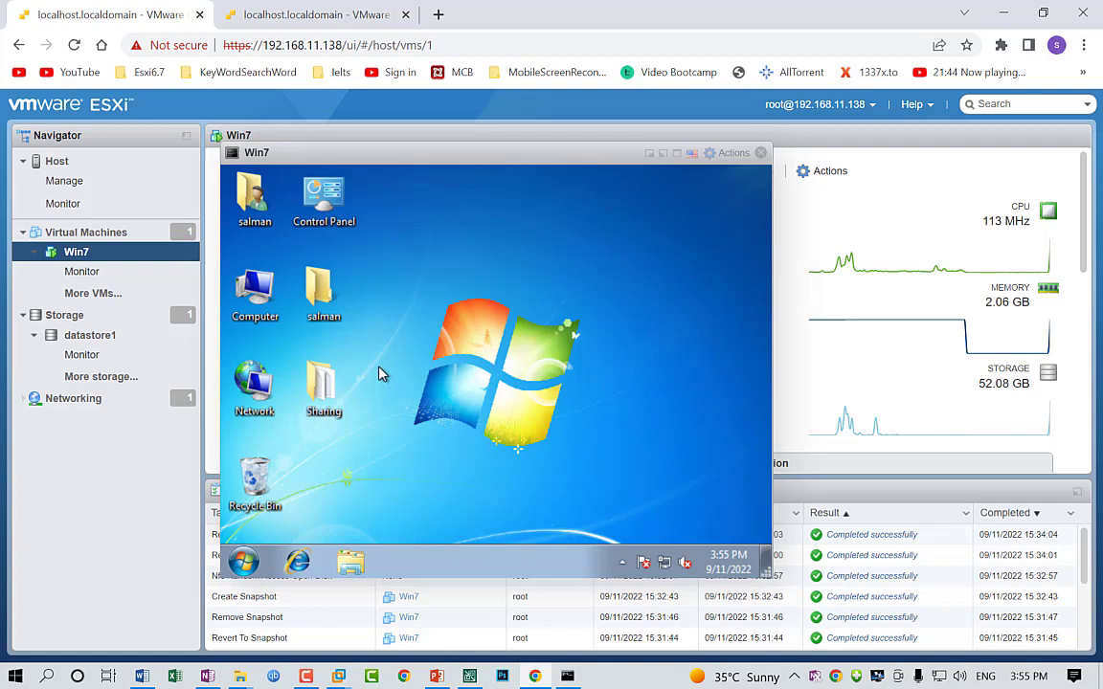
{"action": "left_click", "coordinate": [567, 676]}
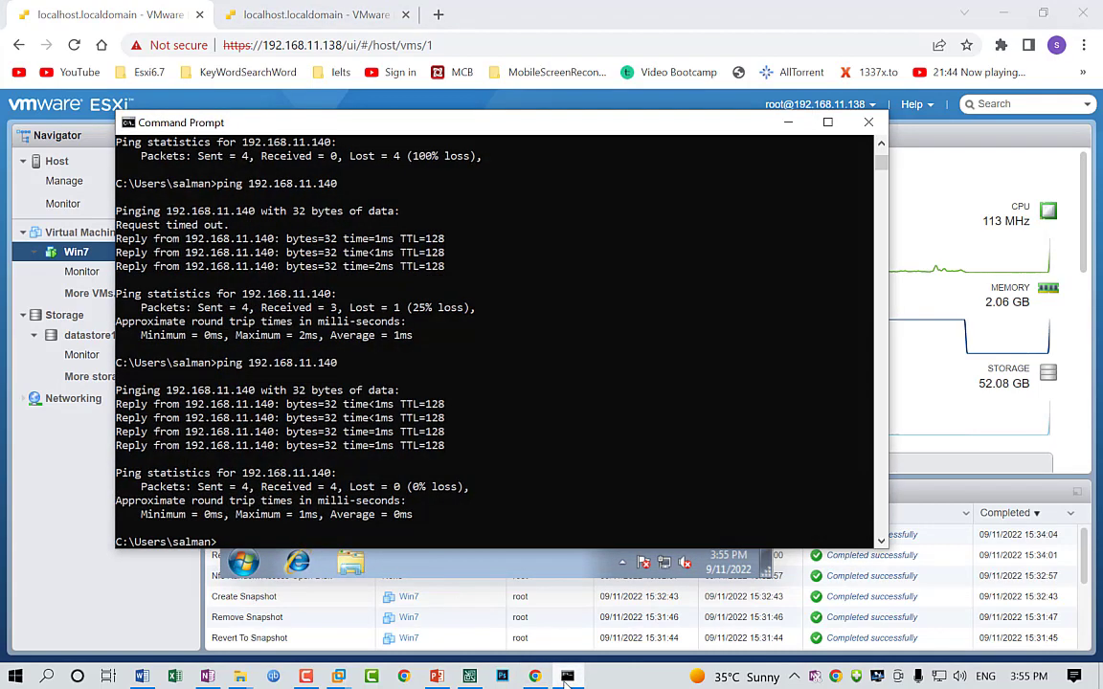
{"action": "key", "text": "Up"}
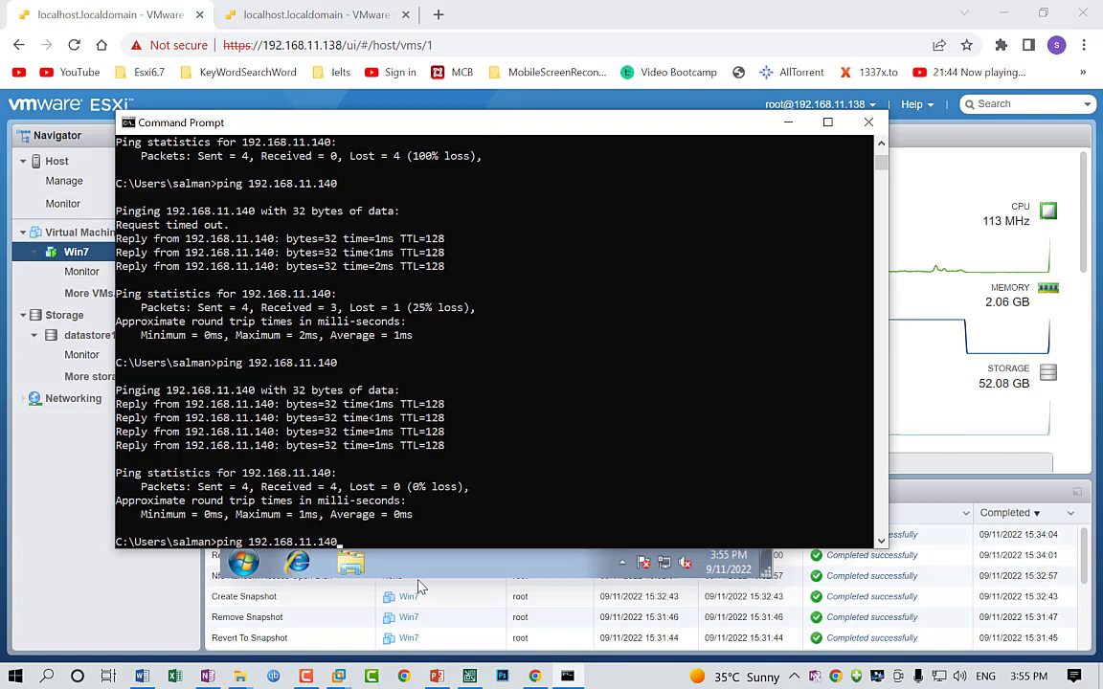
{"action": "key", "text": "Return"}
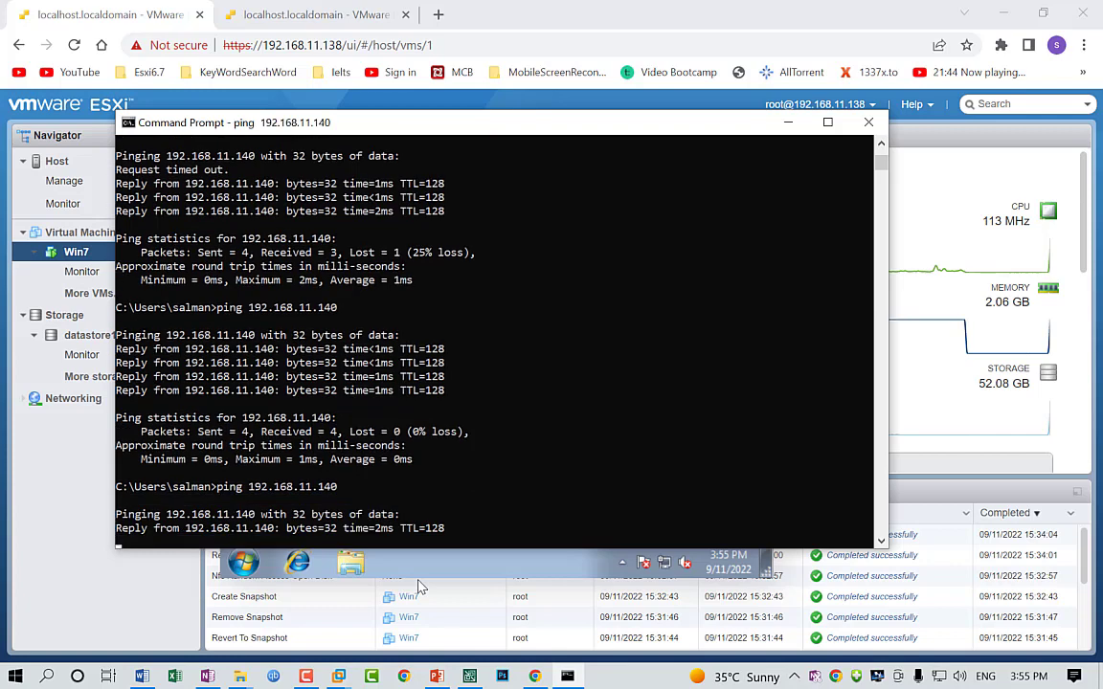
Open the network path \\192.168.11.140 through Windows search and enter its share folder
{"action": "left_click", "coordinate": [46, 676]}
{"action": "type", "text": "\\\\"}
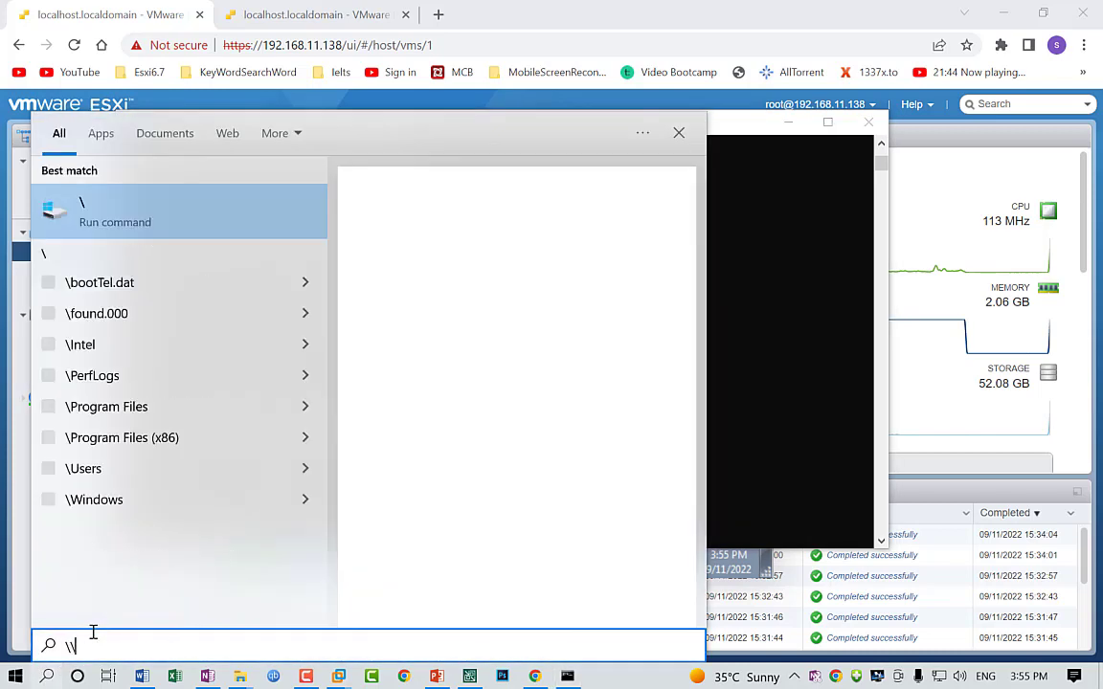
{"action": "type", "text": "1"}
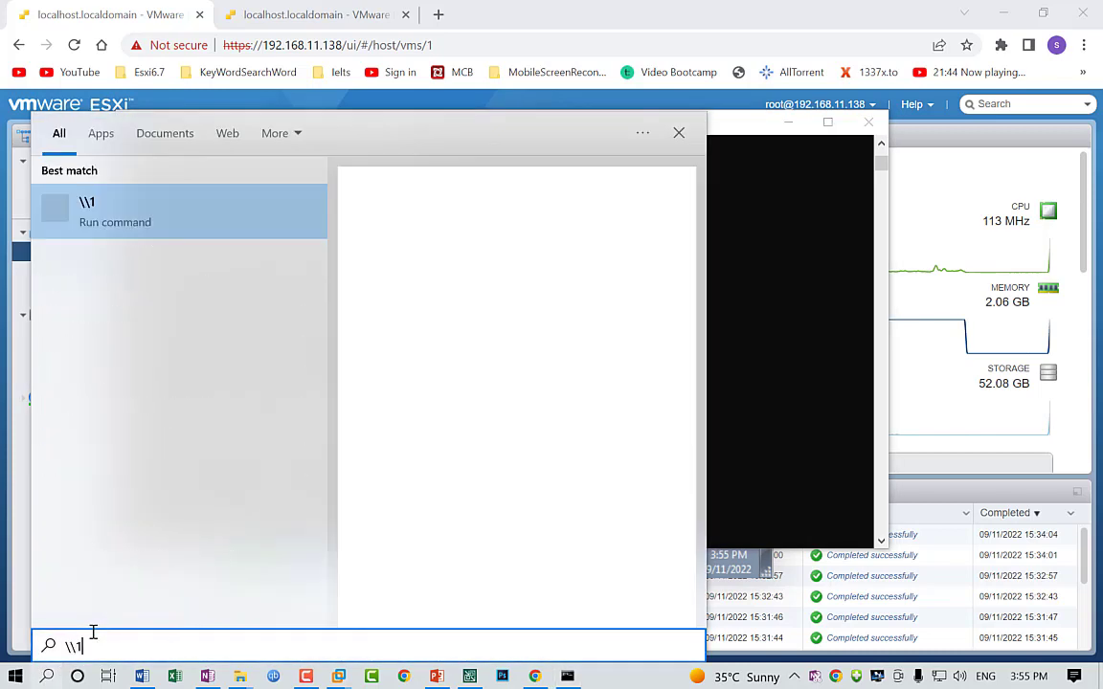
{"action": "type", "text": "92.168.11.140"}
{"action": "key", "text": "Return"}
{"action": "double_click", "coordinate": [433, 107]}
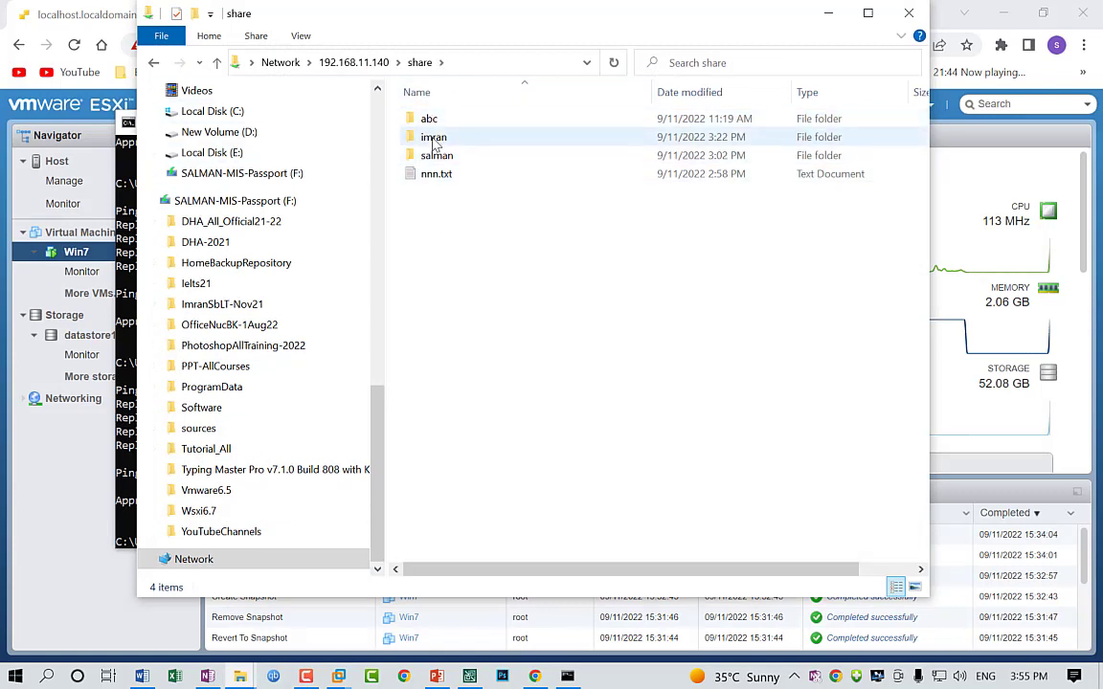
Create a new folder in the network share, named with a person's first name, and minimize the windows covering the Win7 console
{"action": "right_click", "coordinate": [449, 259]}
{"action": "mouse_move", "coordinate": [553, 435]}
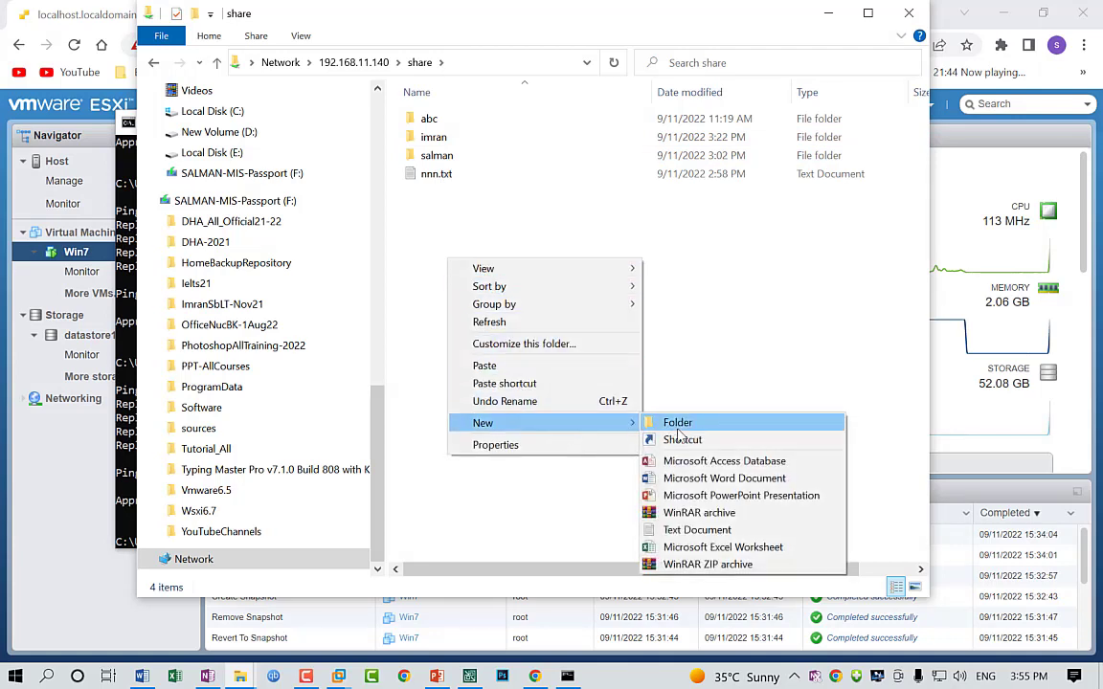
{"action": "left_click", "coordinate": [646, 422]}
{"action": "type", "text": "k"}
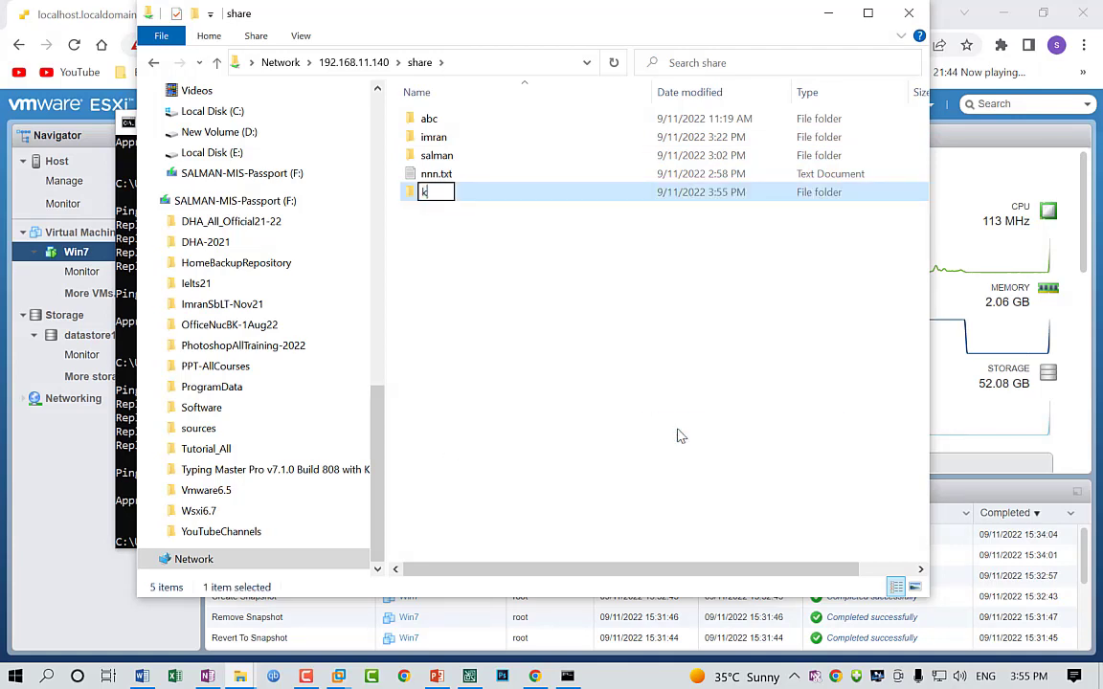
{"action": "type", "text": "armran"}
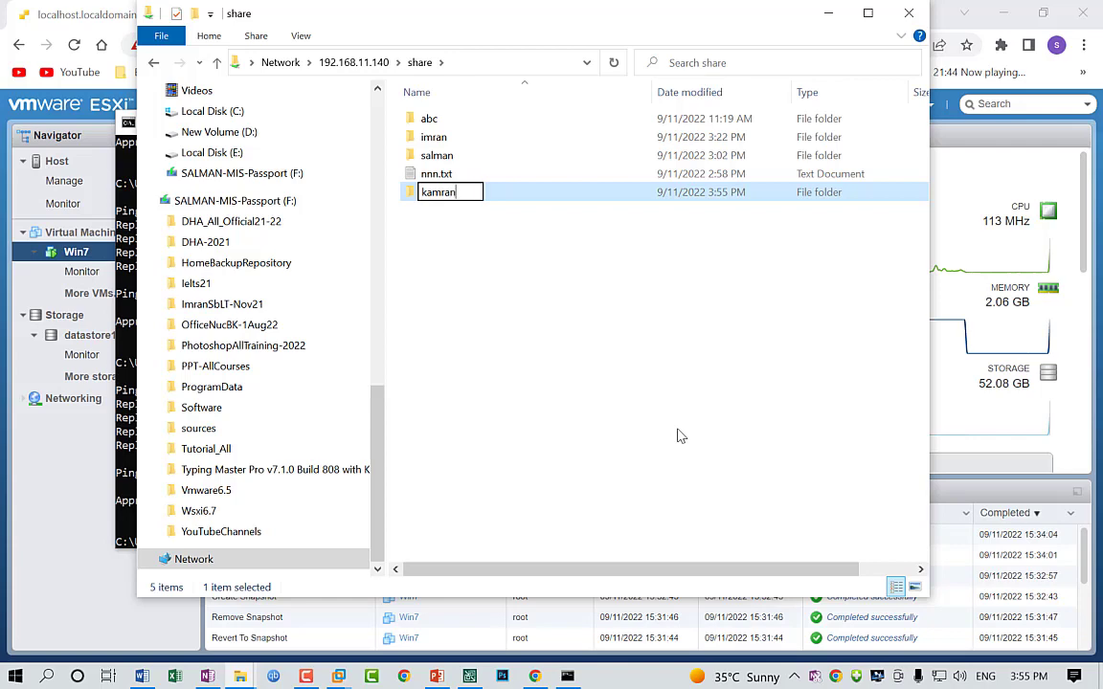
{"action": "left_click", "coordinate": [651, 414]}
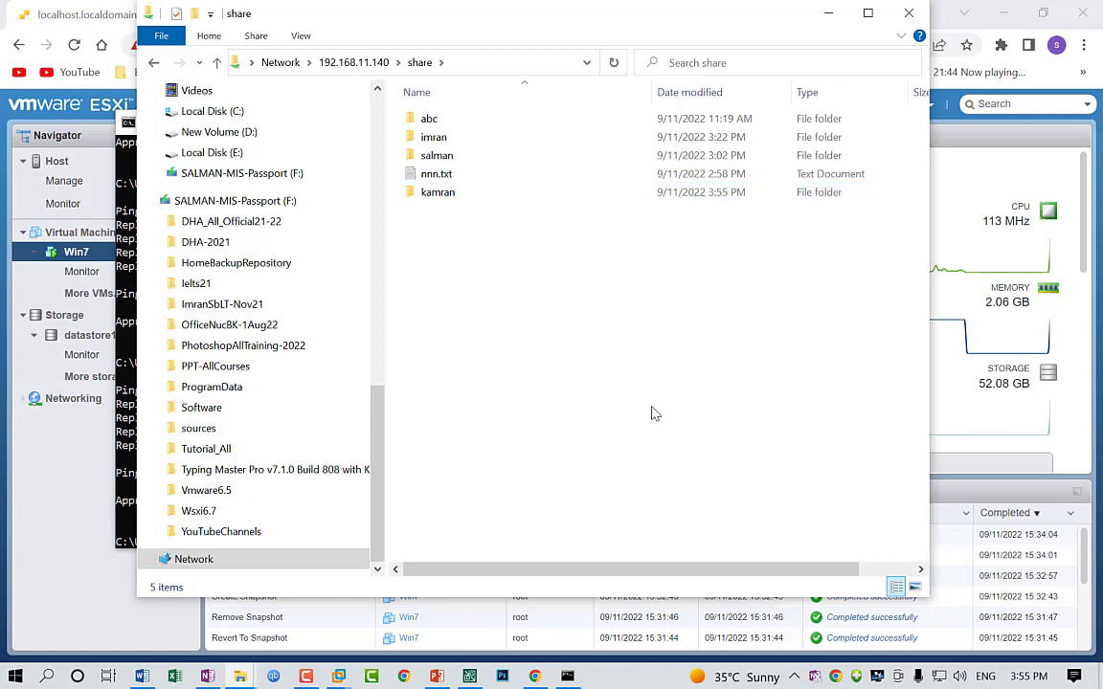
{"action": "left_click", "coordinate": [829, 13]}
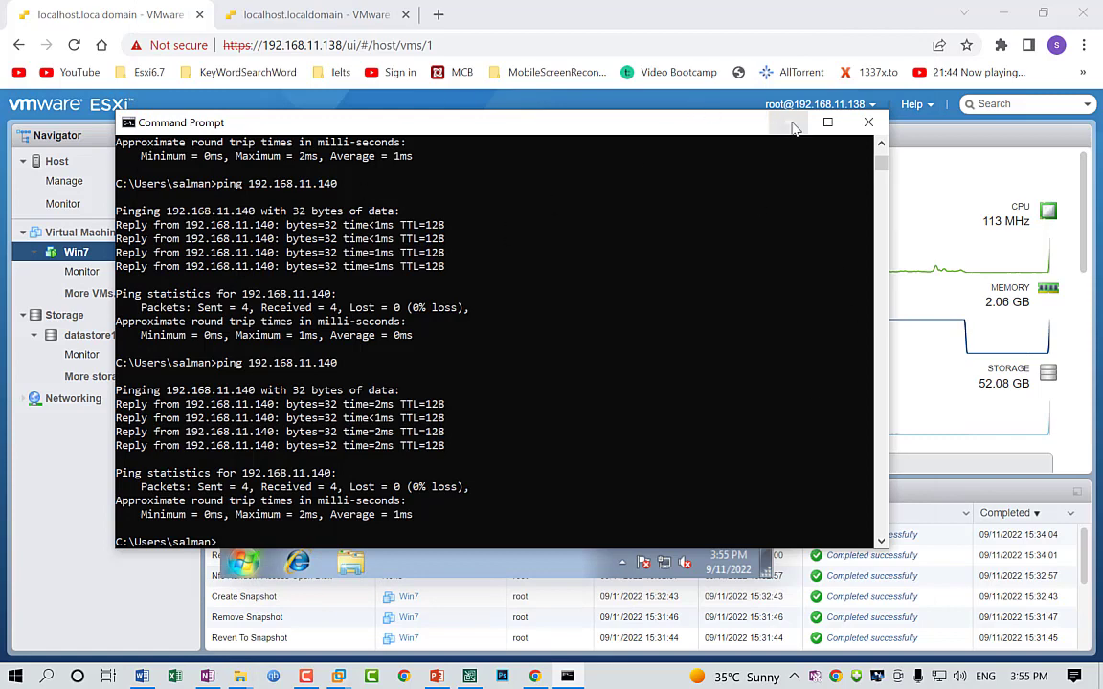
{"action": "left_click", "coordinate": [707, 110]}
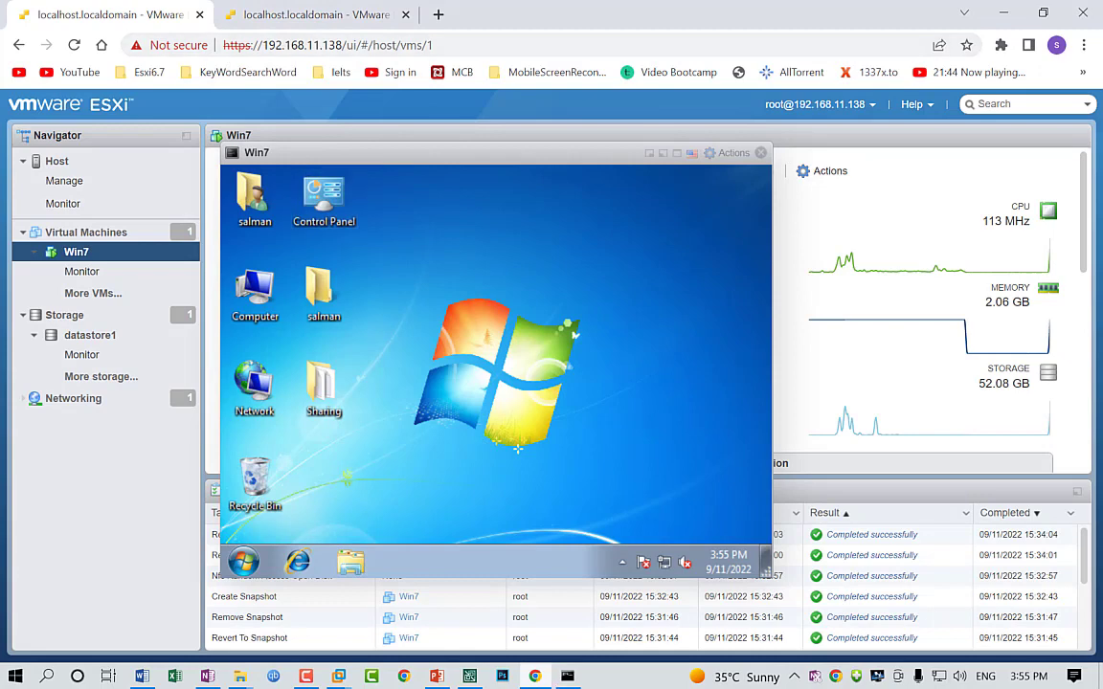
Switch to Veeam Backup and Replication and examine the virtual machines on hosts 192.168.11.139 and 192.168.11.138 in the inventory
{"action": "mouse_move", "coordinate": [469, 676]}
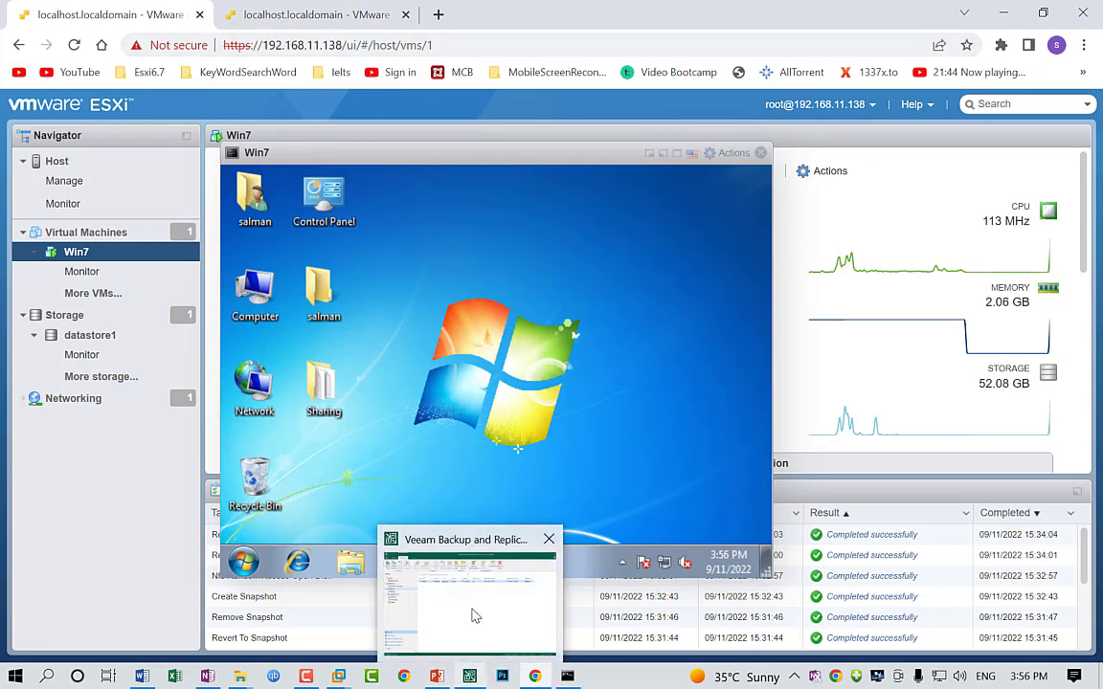
{"action": "left_click", "coordinate": [475, 614]}
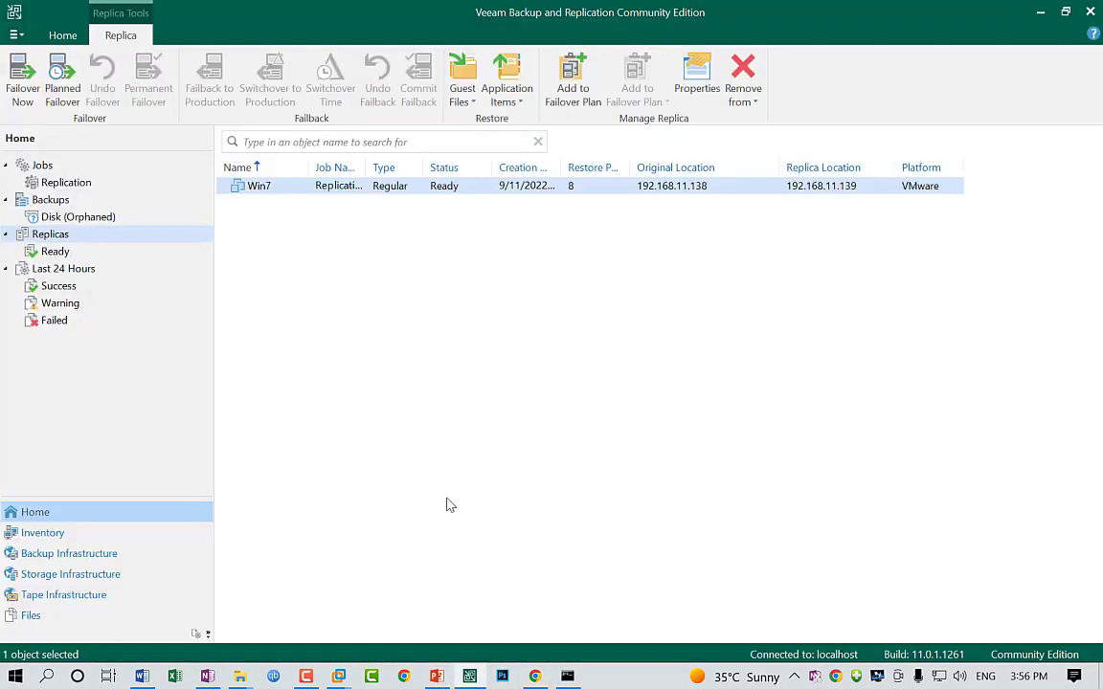
{"action": "left_click", "coordinate": [40, 538]}
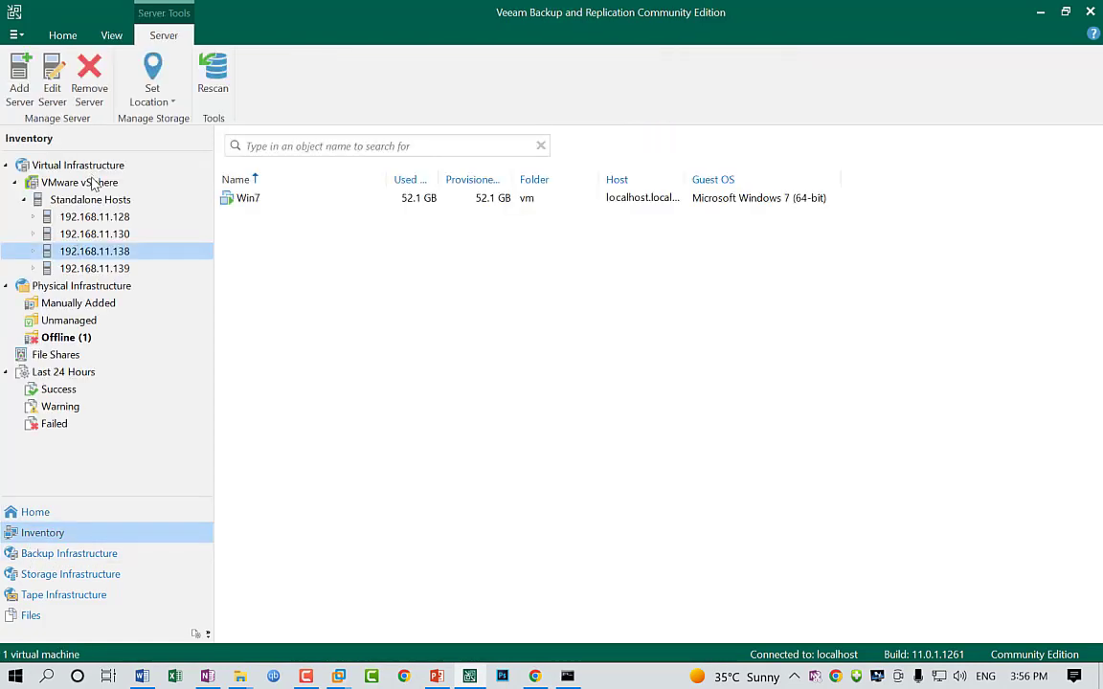
{"action": "left_click", "coordinate": [100, 266]}
{"action": "left_click", "coordinate": [101, 251]}
{"action": "left_click", "coordinate": [130, 269]}
{"action": "left_click", "coordinate": [123, 251]}
Start a new replication job for Win7 on host 192.168.11.138, keeping the name Replication Job 3 and Win7 as the machine to replicate
{"action": "left_click", "coordinate": [243, 201]}
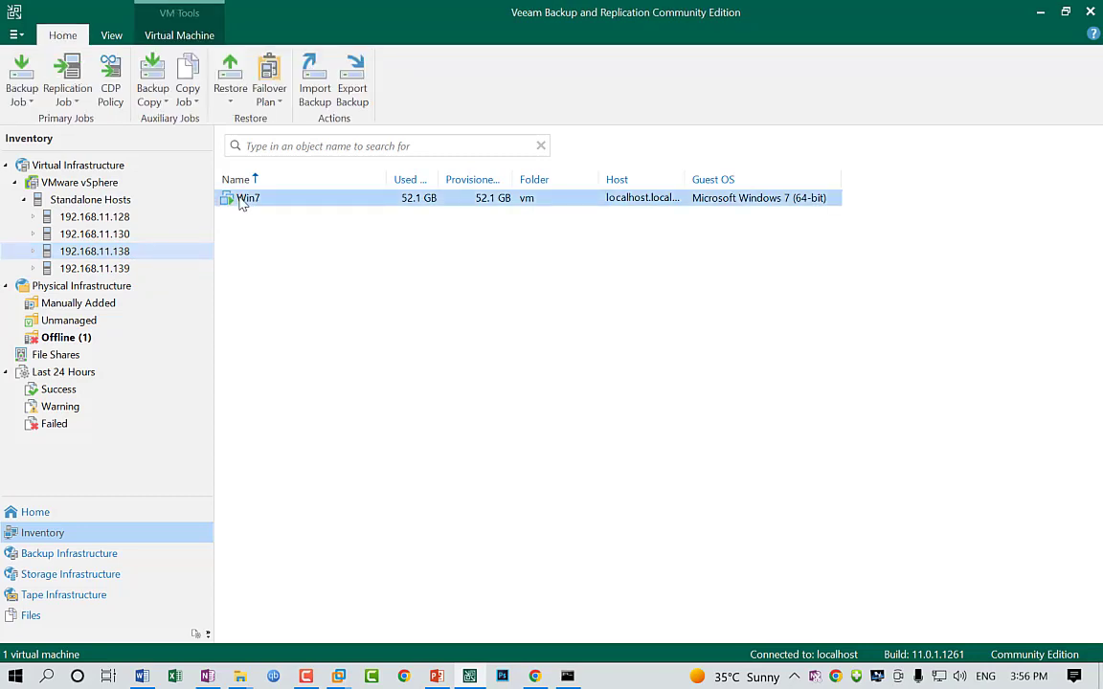
{"action": "right_click", "coordinate": [243, 202]}
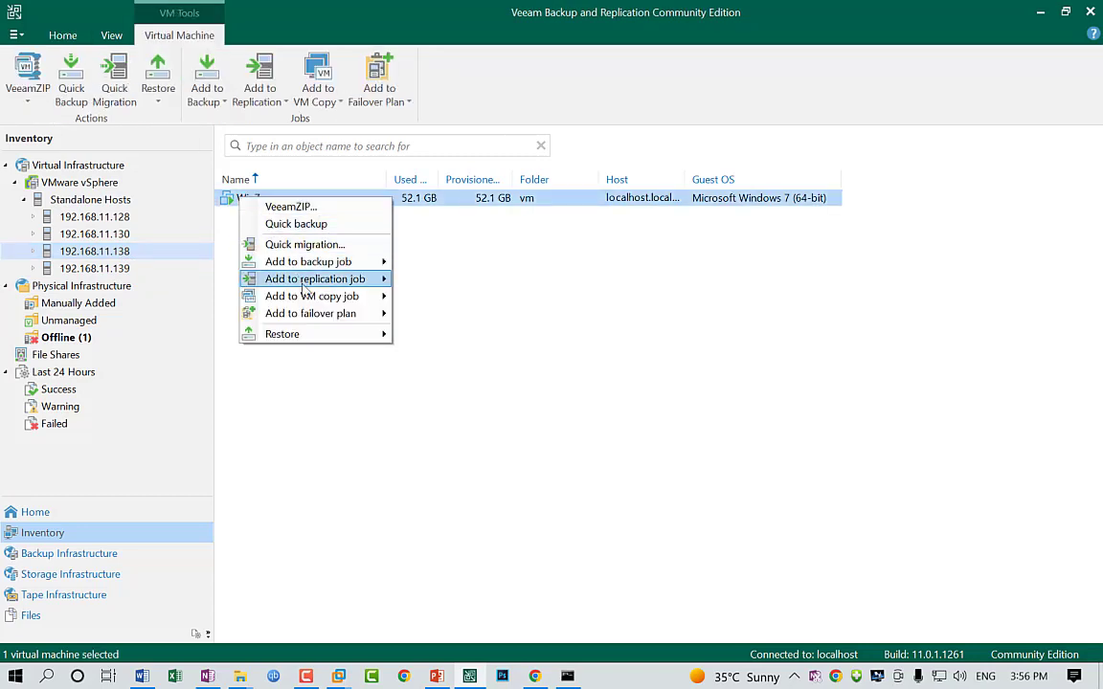
{"action": "mouse_move", "coordinate": [314, 286]}
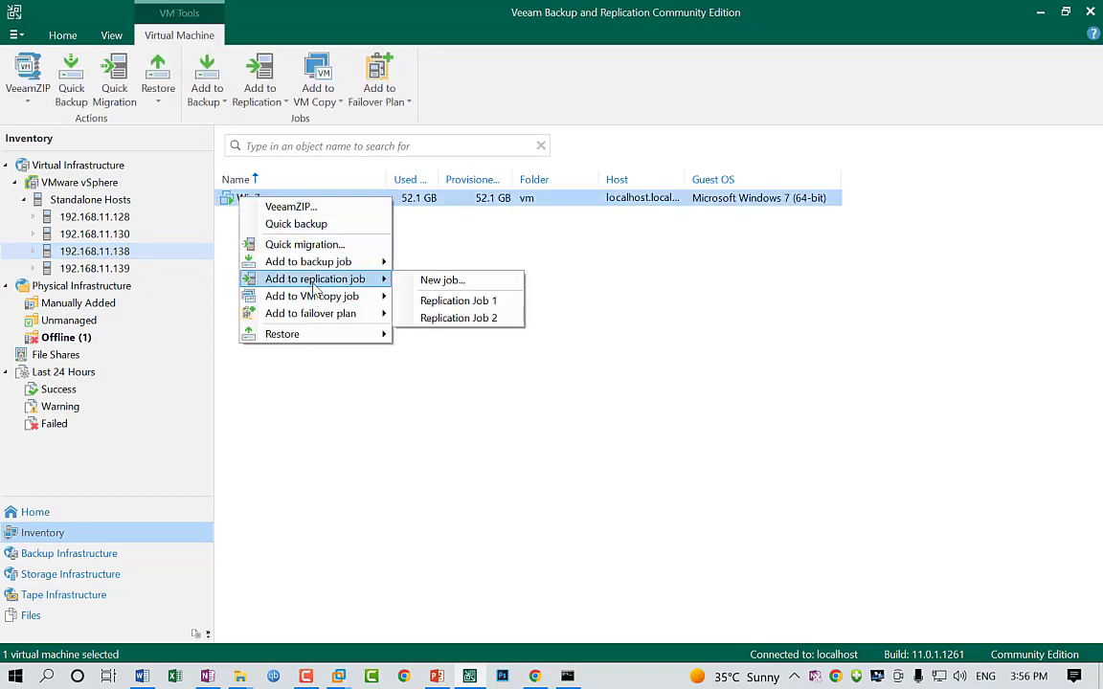
{"action": "left_click", "coordinate": [437, 282]}
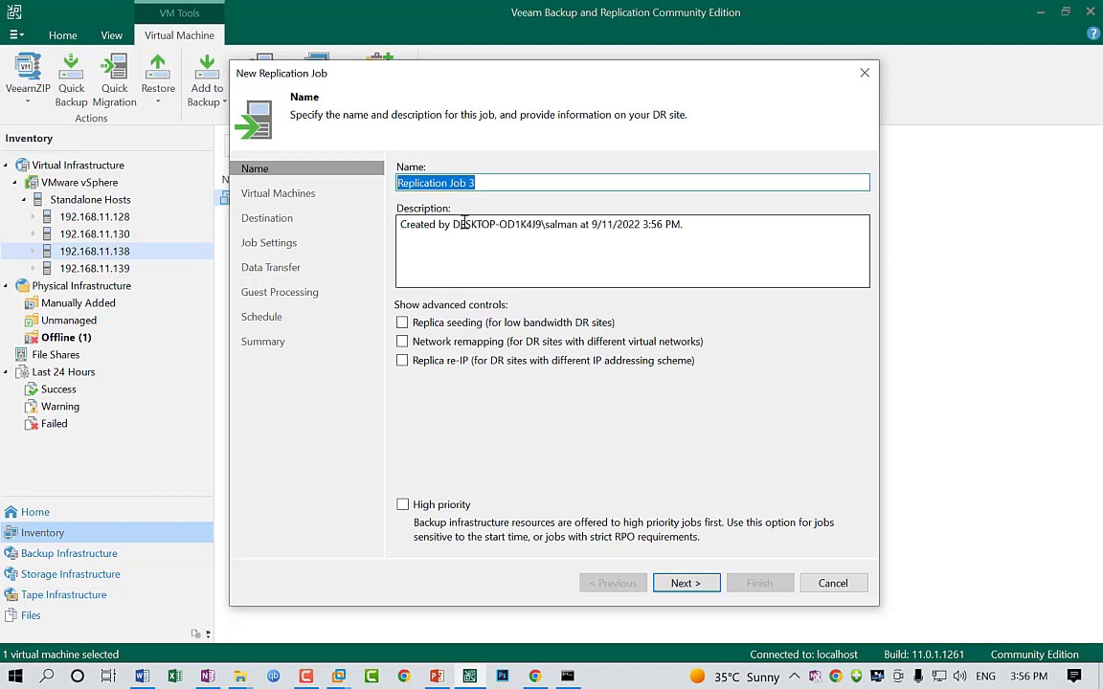
{"action": "left_click", "coordinate": [492, 182]}
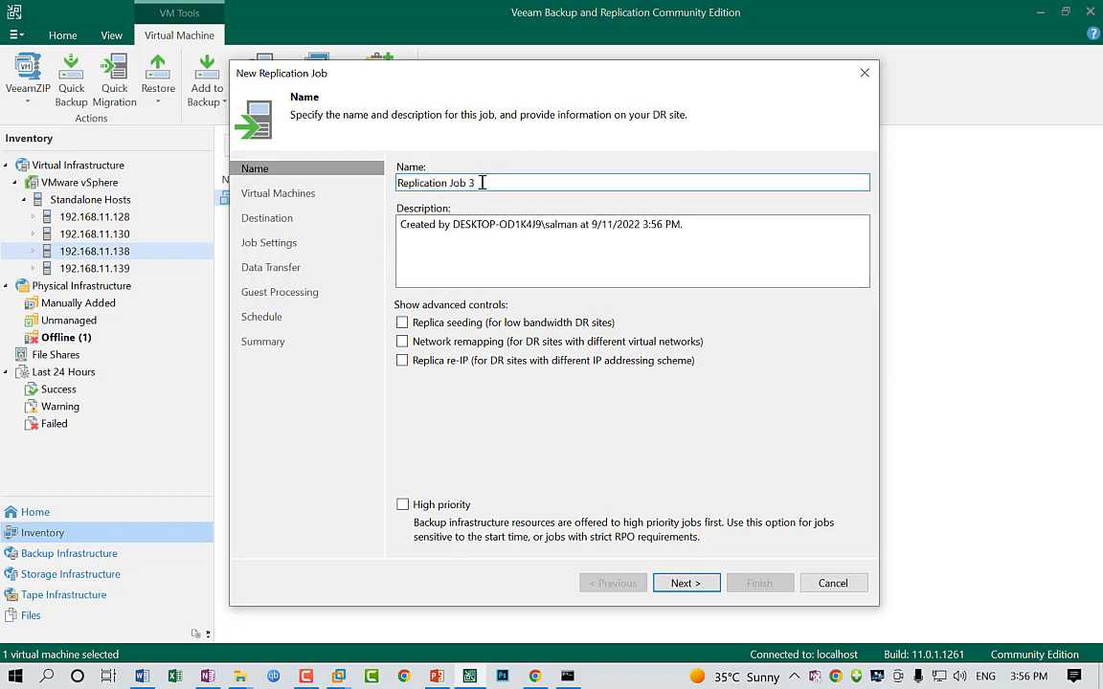
{"action": "left_click", "coordinate": [676, 585]}
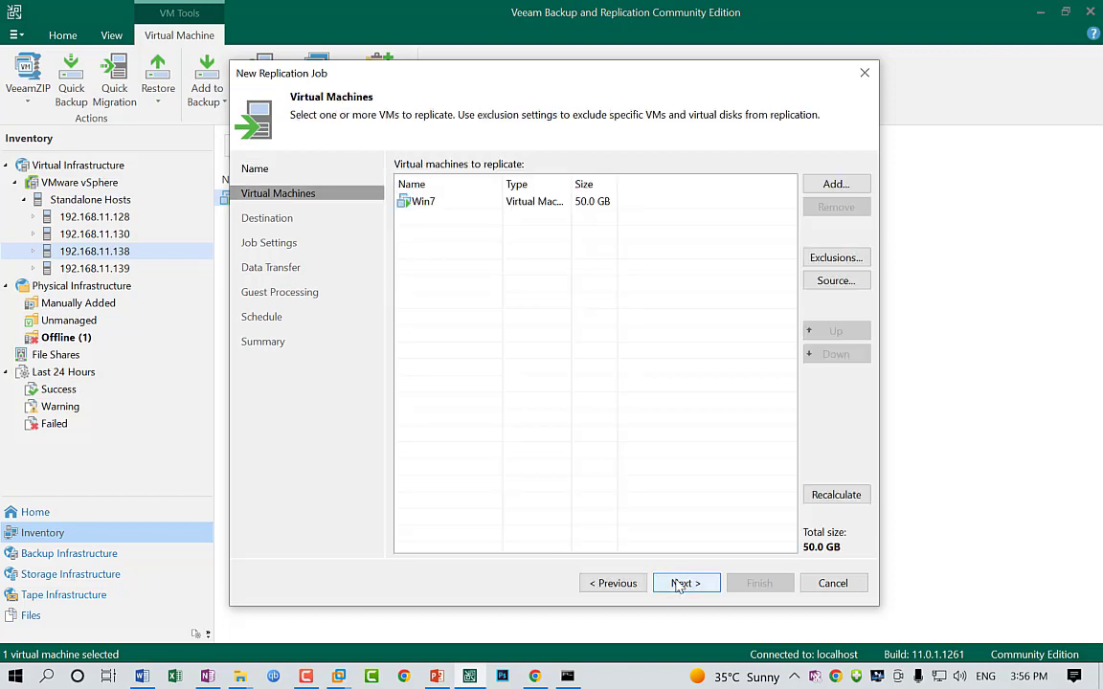
{"action": "left_click", "coordinate": [441, 207]}
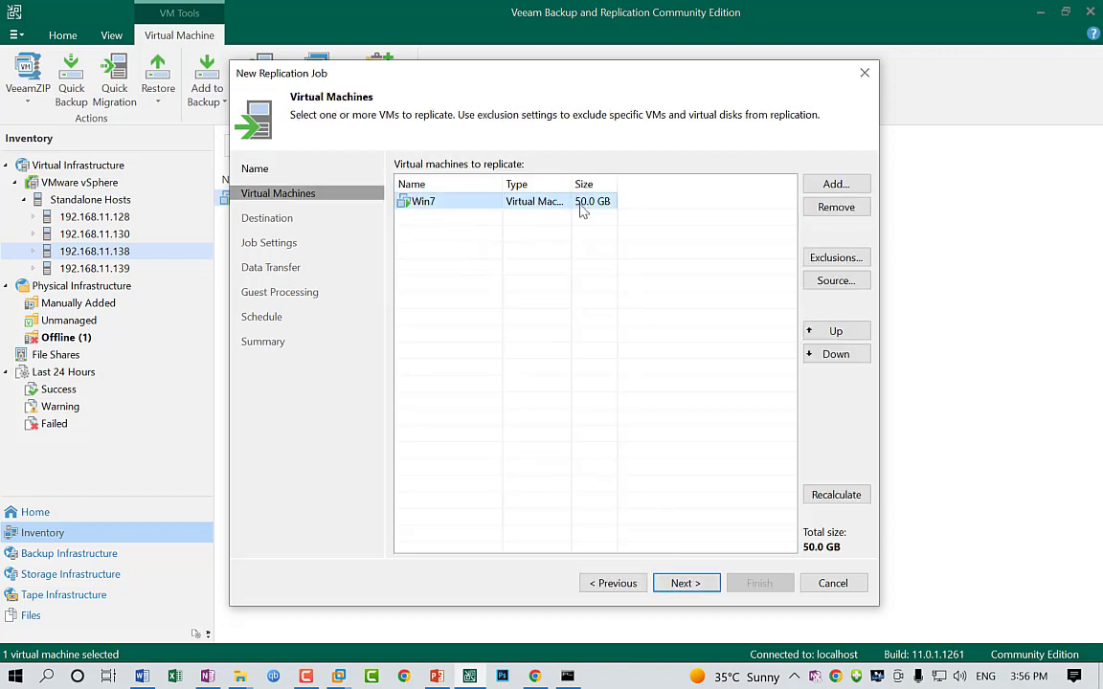
{"action": "left_click", "coordinate": [683, 581]}
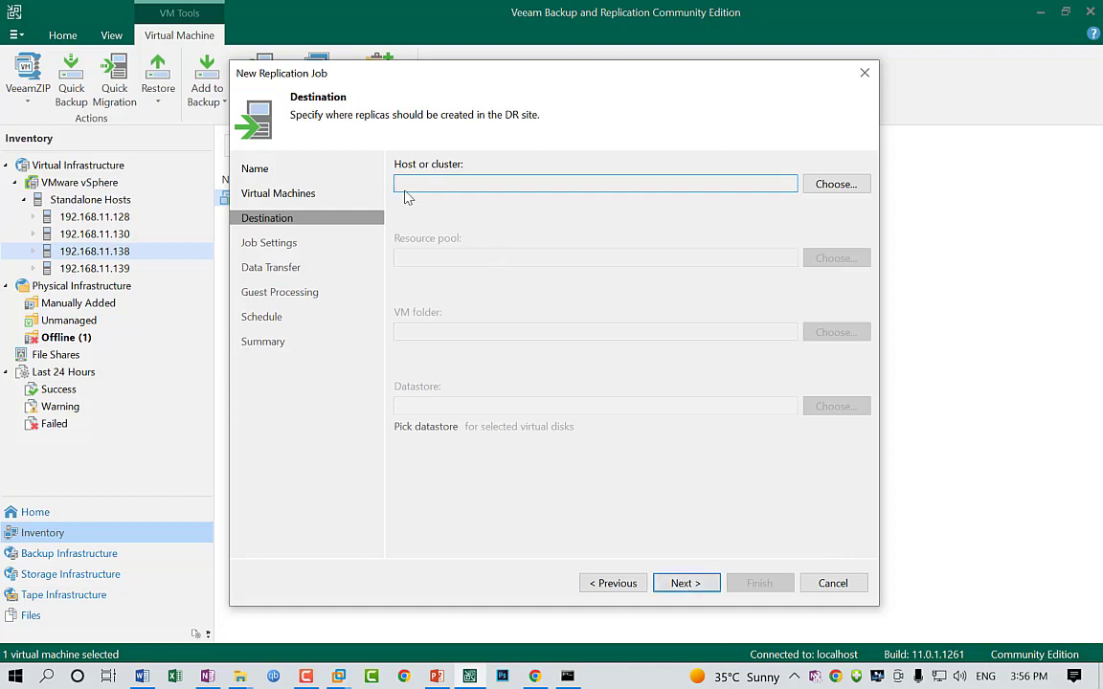
Set host 192.168.11.139 as the replica destination, keeping the Resources pool and datastore1
{"action": "left_click", "coordinate": [816, 183]}
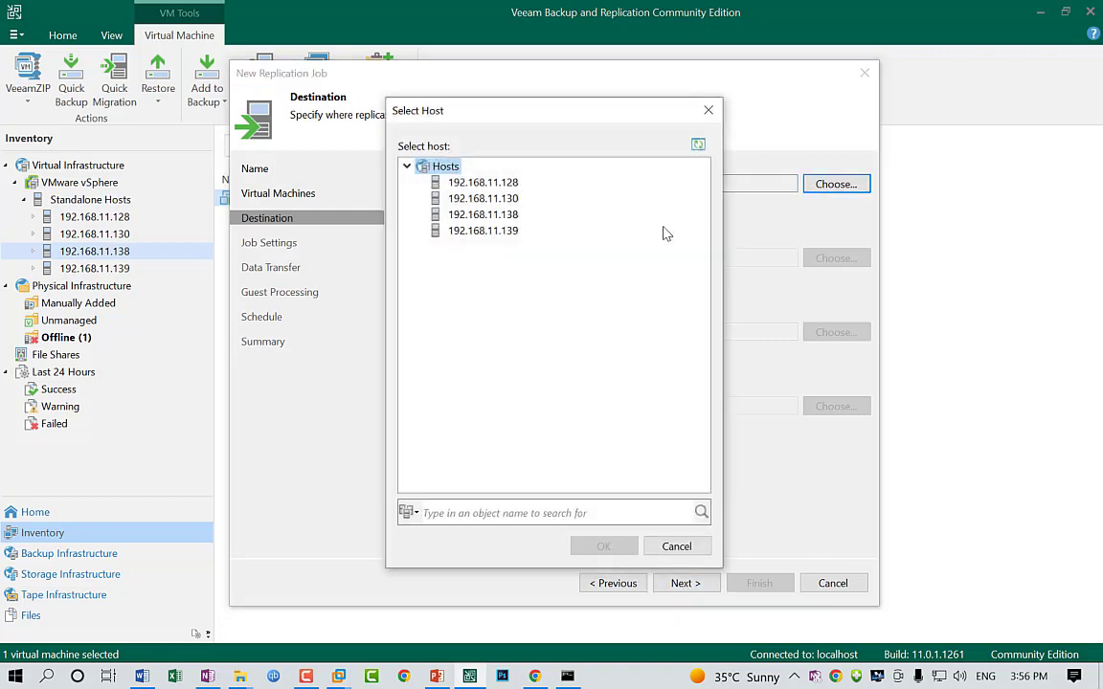
{"action": "left_click", "coordinate": [507, 236]}
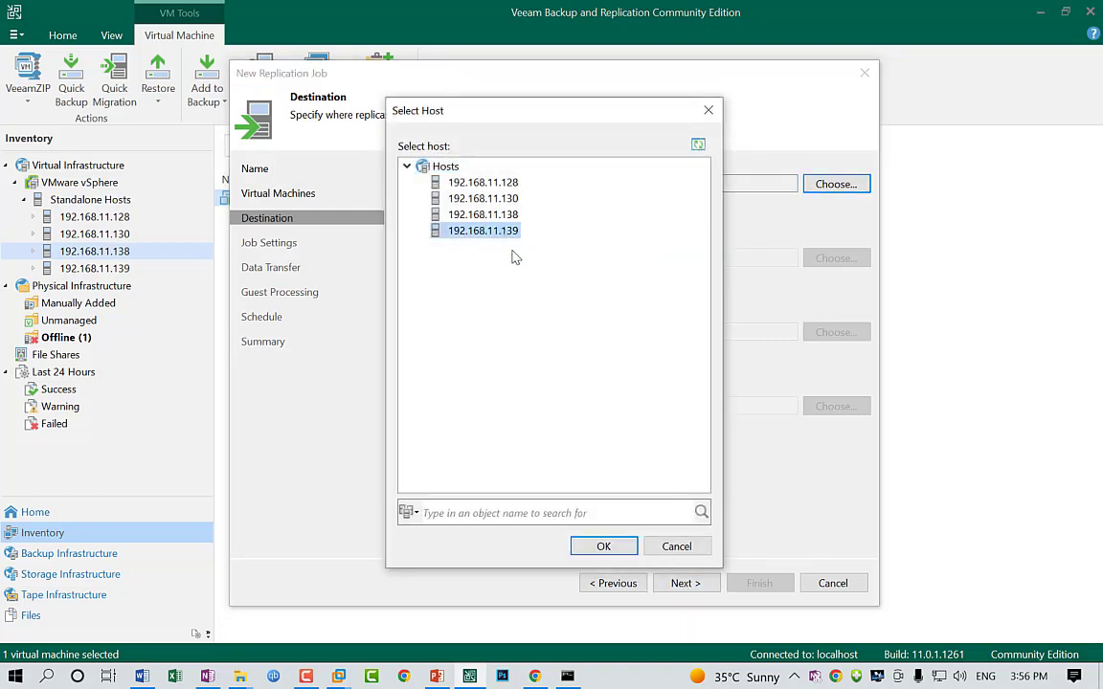
{"action": "left_click", "coordinate": [603, 546]}
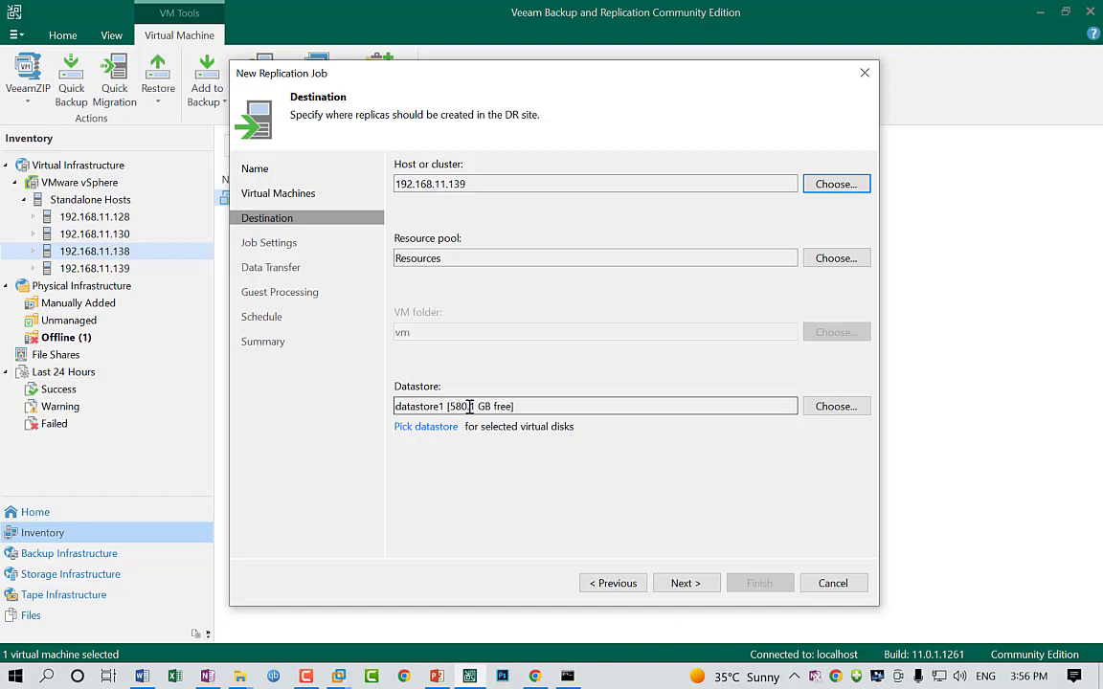
{"action": "left_click", "coordinate": [685, 584]}
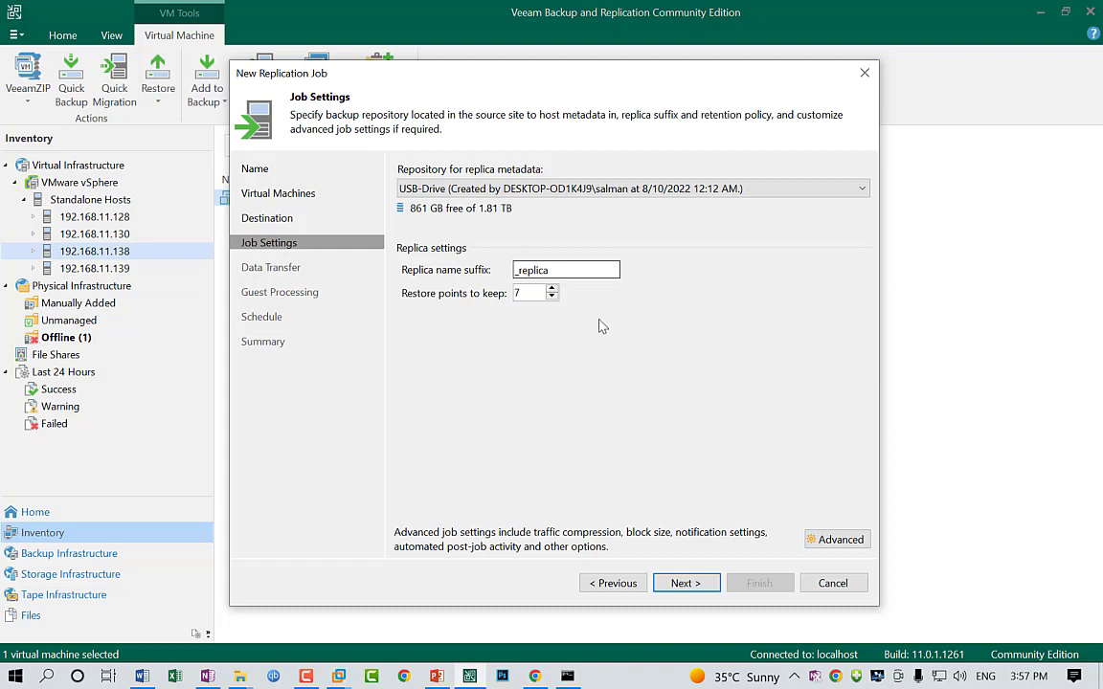
Keep the _replica suffix, 7 restore points, automatic proxies and default guest processing and schedule settings, and proceed to the job summary
{"action": "left_click", "coordinate": [696, 585]}
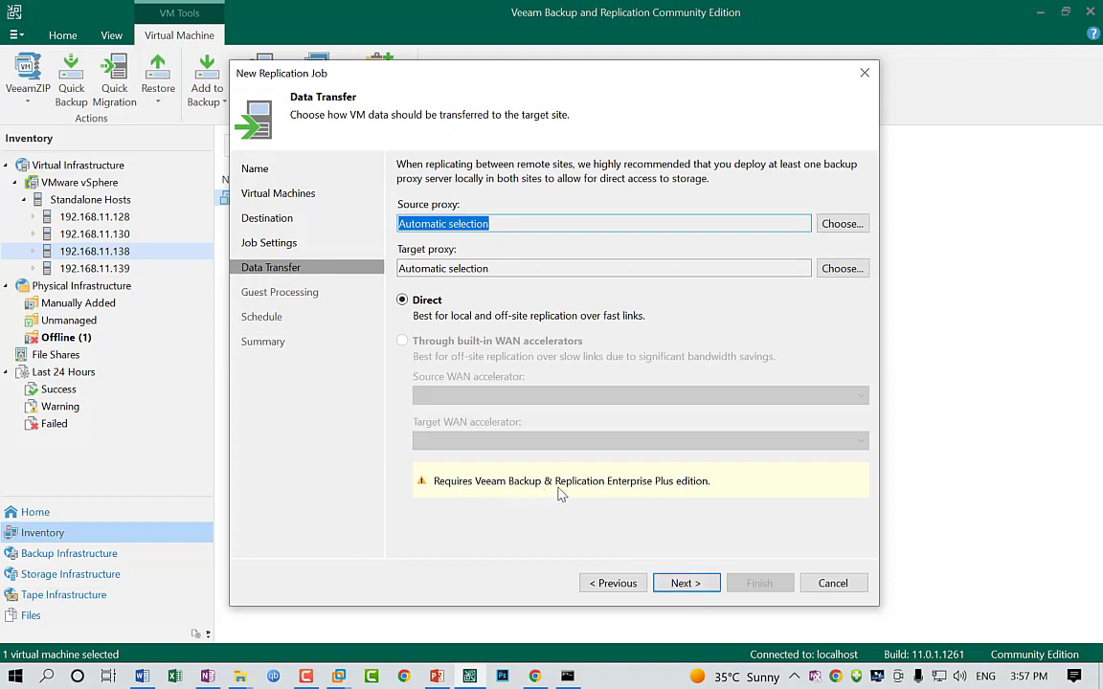
{"action": "left_click", "coordinate": [686, 585]}
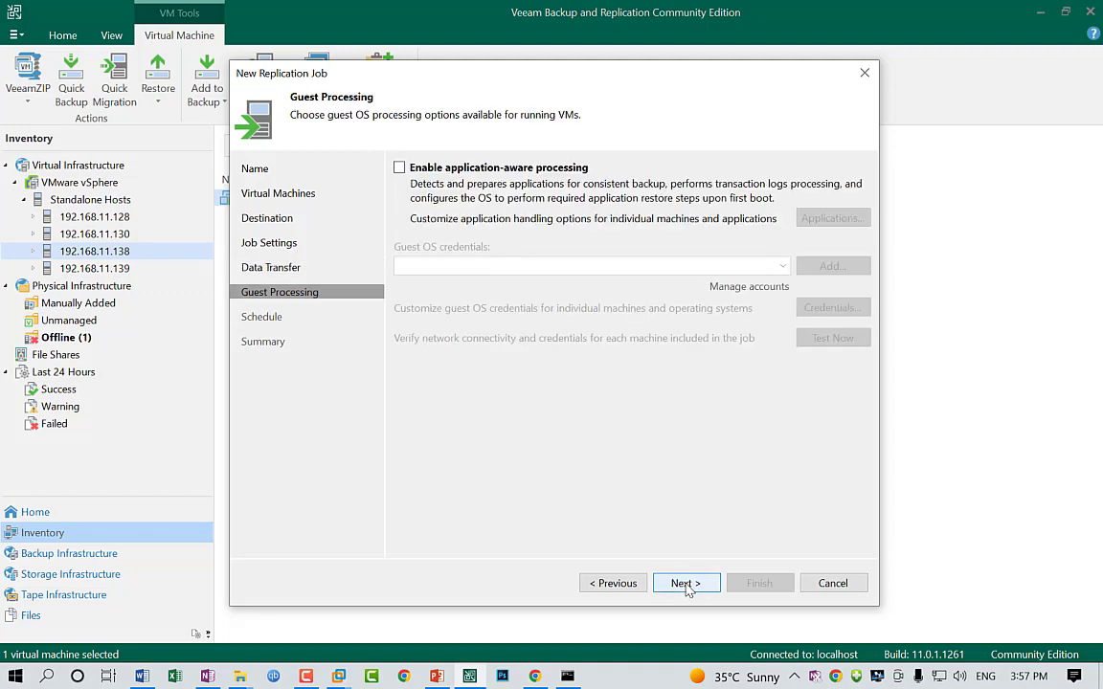
{"action": "left_click", "coordinate": [685, 585]}
{"action": "left_click", "coordinate": [687, 586]}
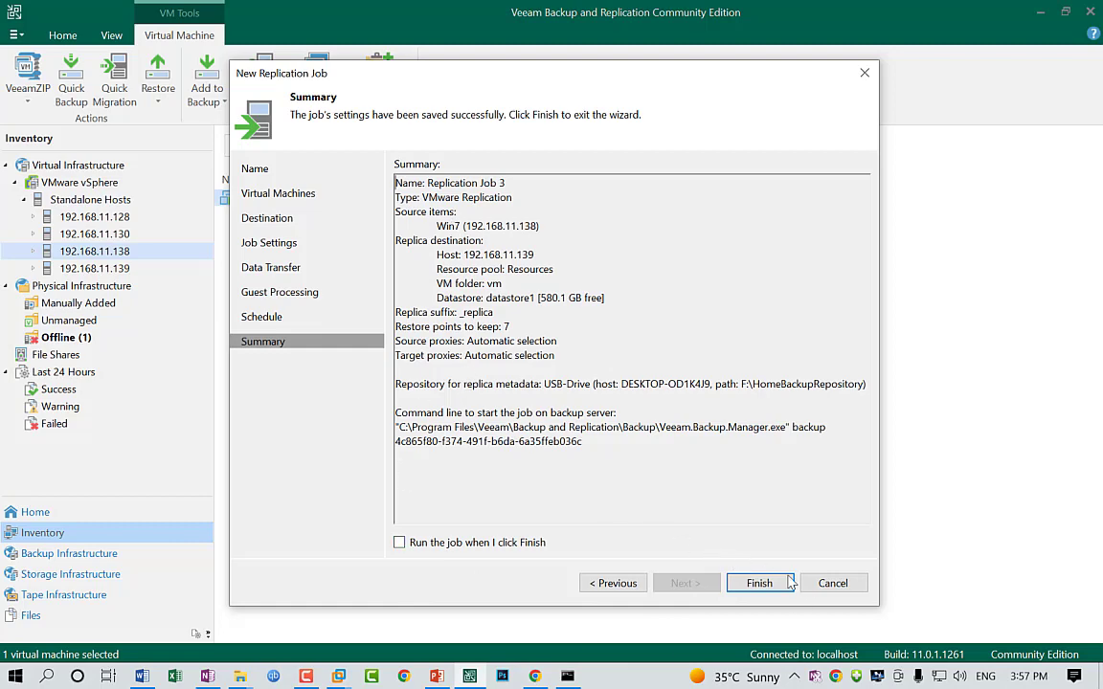
Cancel the new replication job, switch to Chrome and examine Win7 on host 192.168.11.138 and Win7_replica on host 192.168.11.139
{"action": "left_click", "coordinate": [829, 585]}
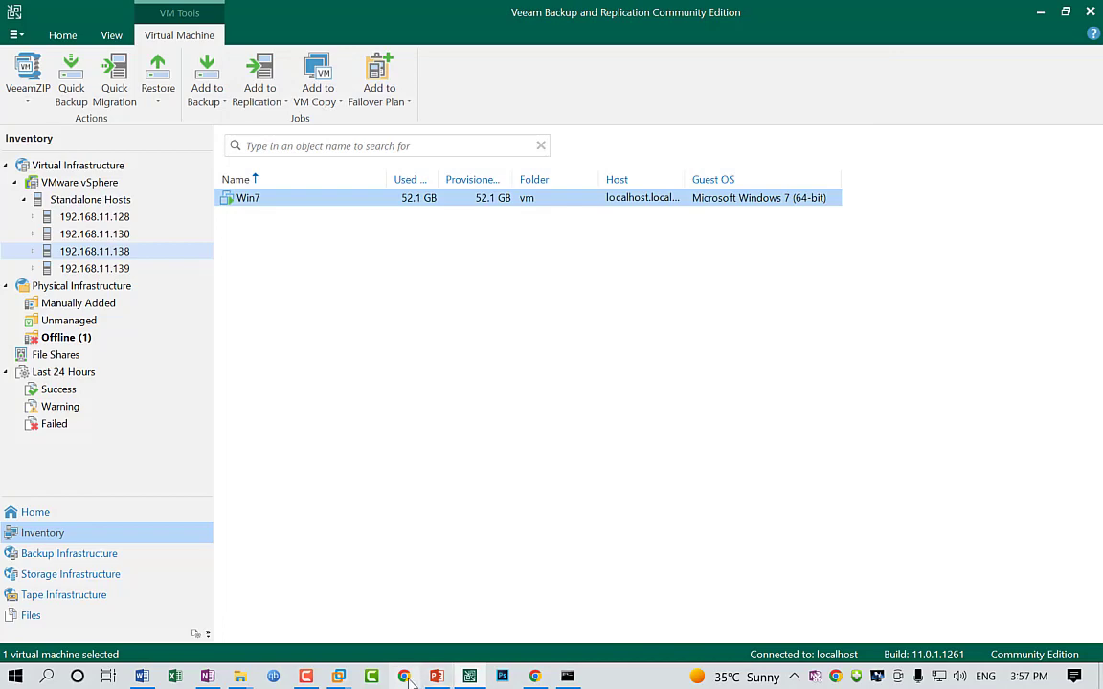
{"action": "mouse_move", "coordinate": [534, 676]}
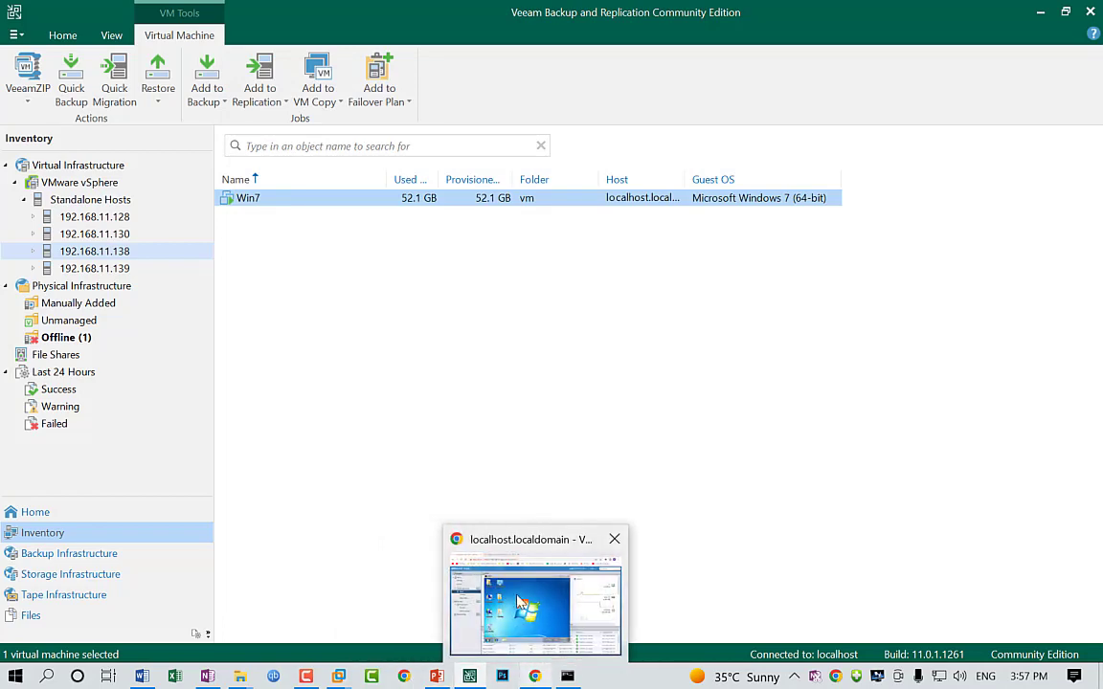
{"action": "left_click", "coordinate": [525, 565]}
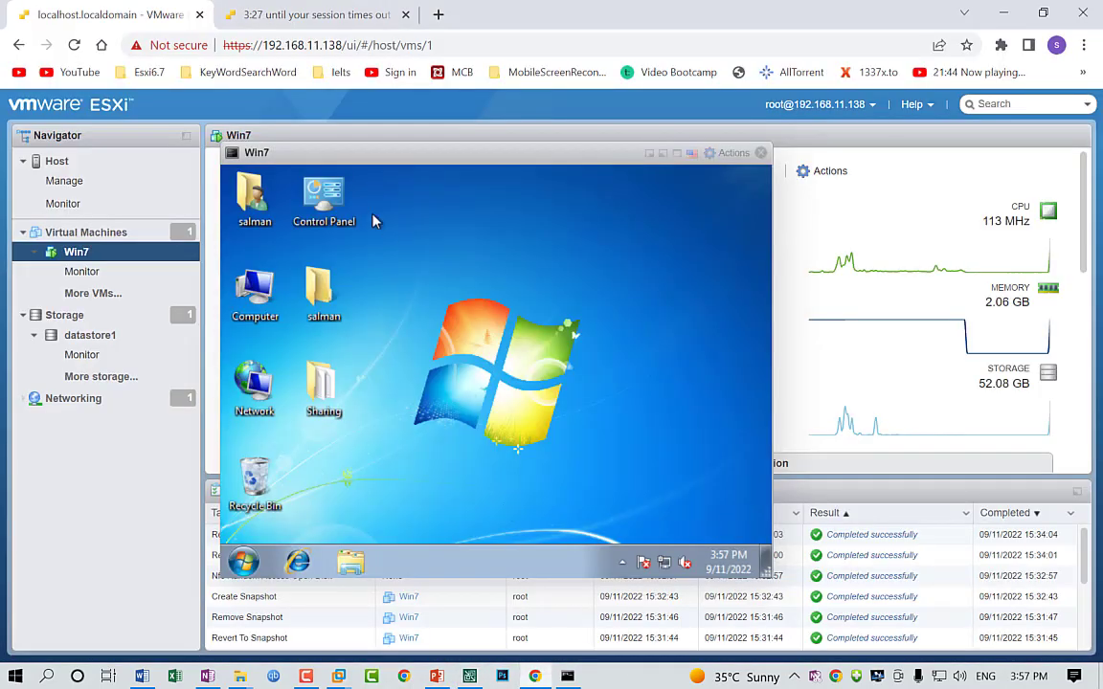
{"action": "left_click", "coordinate": [309, 17]}
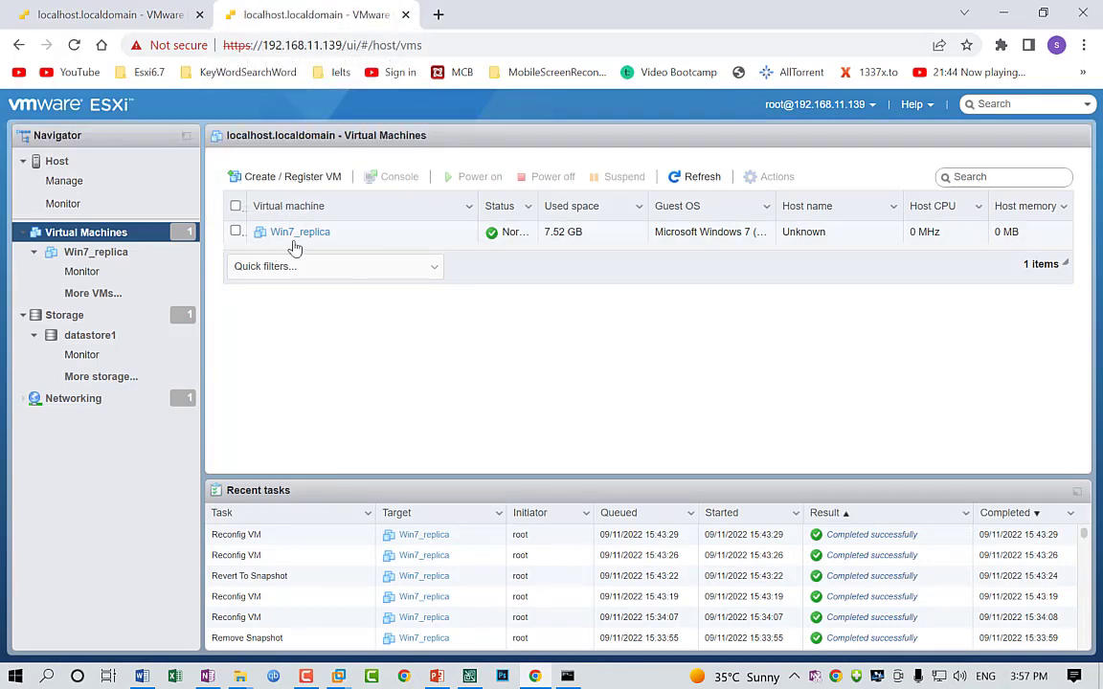
{"action": "left_click", "coordinate": [144, 17]}
{"action": "left_click", "coordinate": [283, 26]}
{"action": "left_click", "coordinate": [143, 21]}
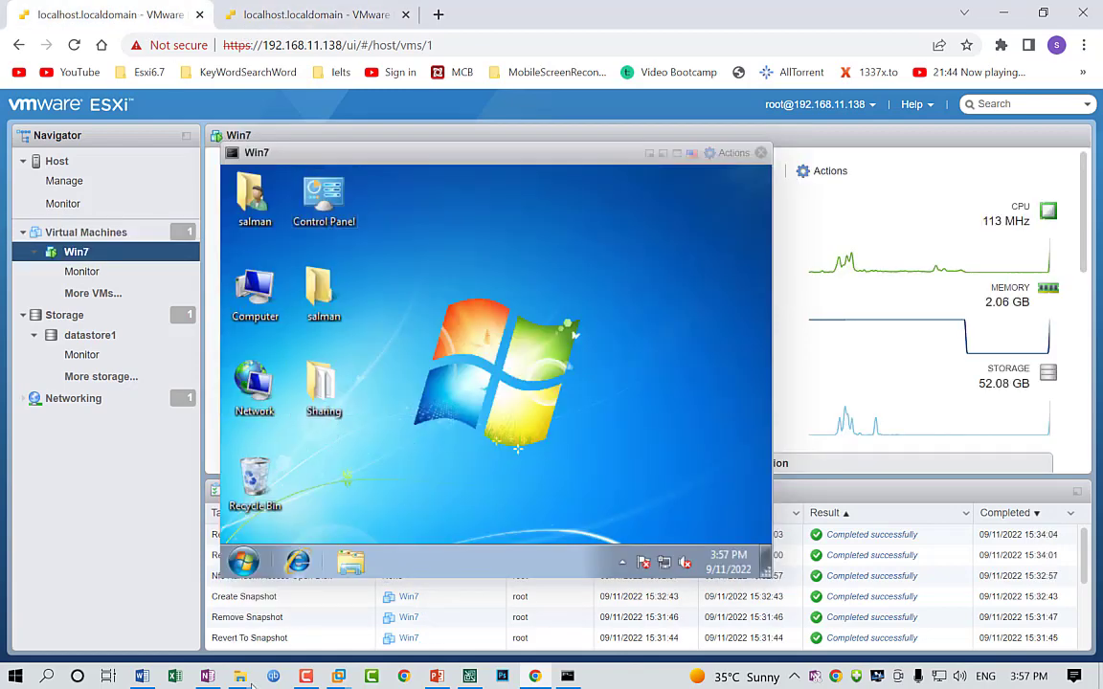
Switch to File Explorer and examine the shared folder on 192.168.11.140, including the kamran folder
{"action": "mouse_move", "coordinate": [240, 676]}
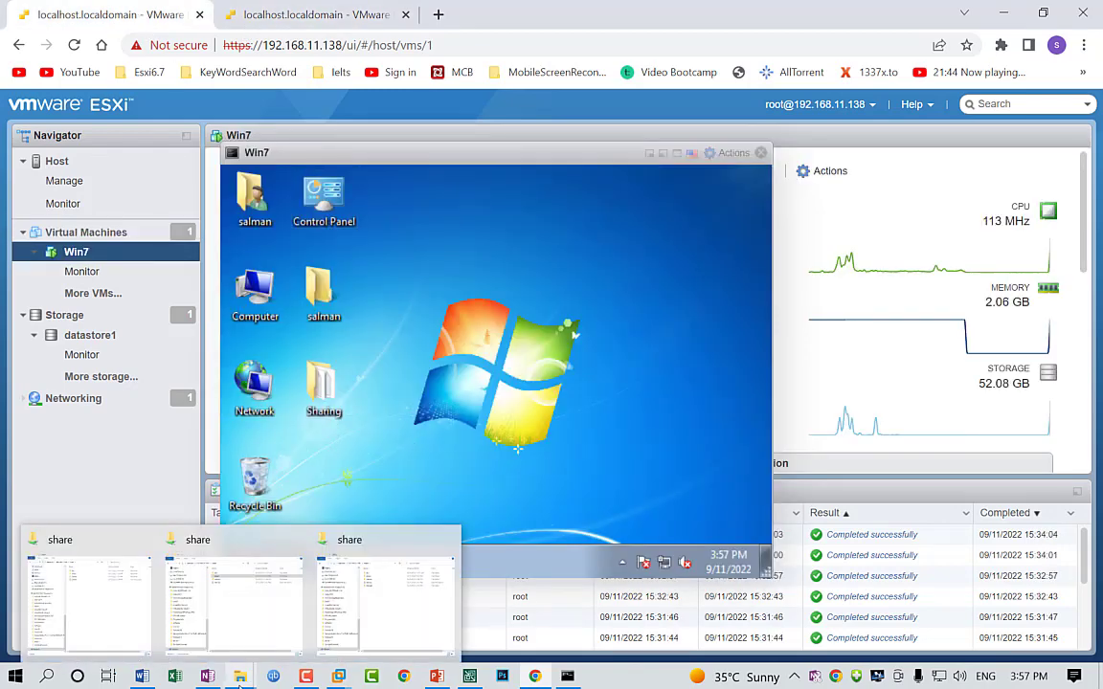
{"action": "left_click", "coordinate": [374, 598]}
{"action": "left_click", "coordinate": [436, 195]}
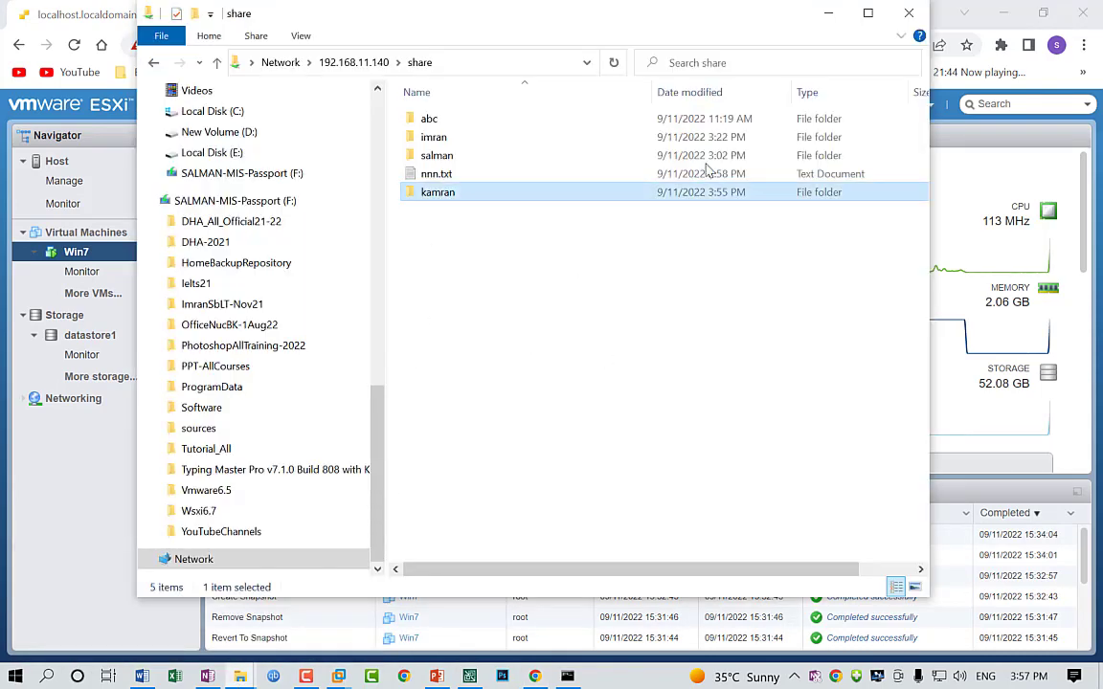
{"action": "left_click", "coordinate": [828, 12]}
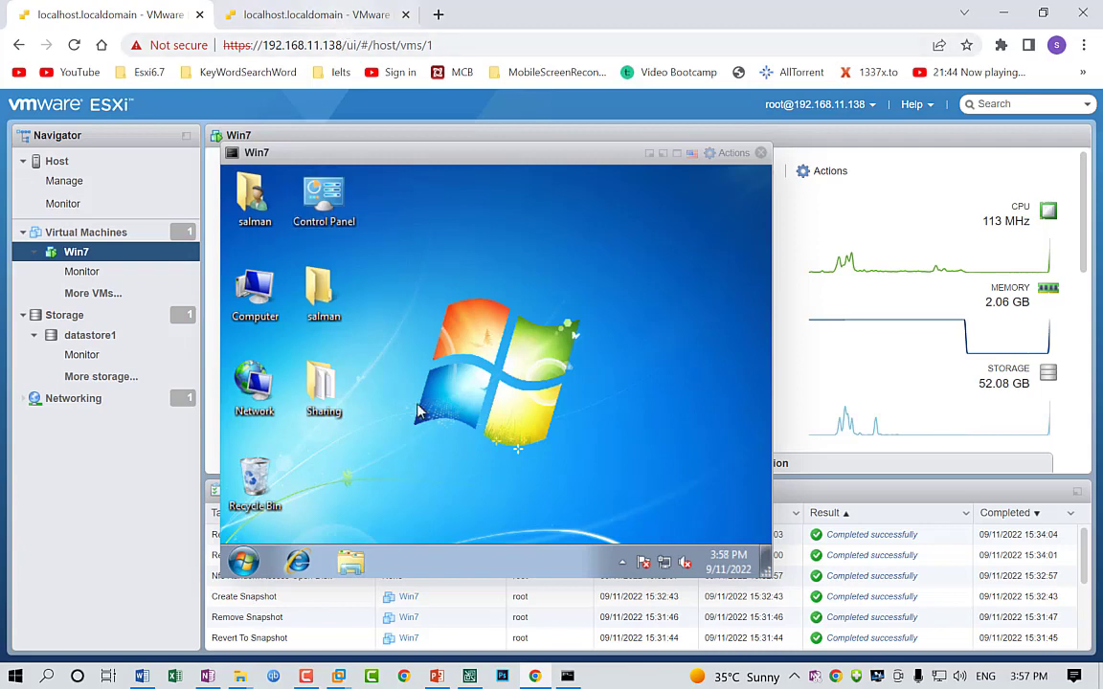
Switch to Veeam Backup and Replication and open a planned failover for the Win7 replica
{"action": "left_click", "coordinate": [470, 676]}
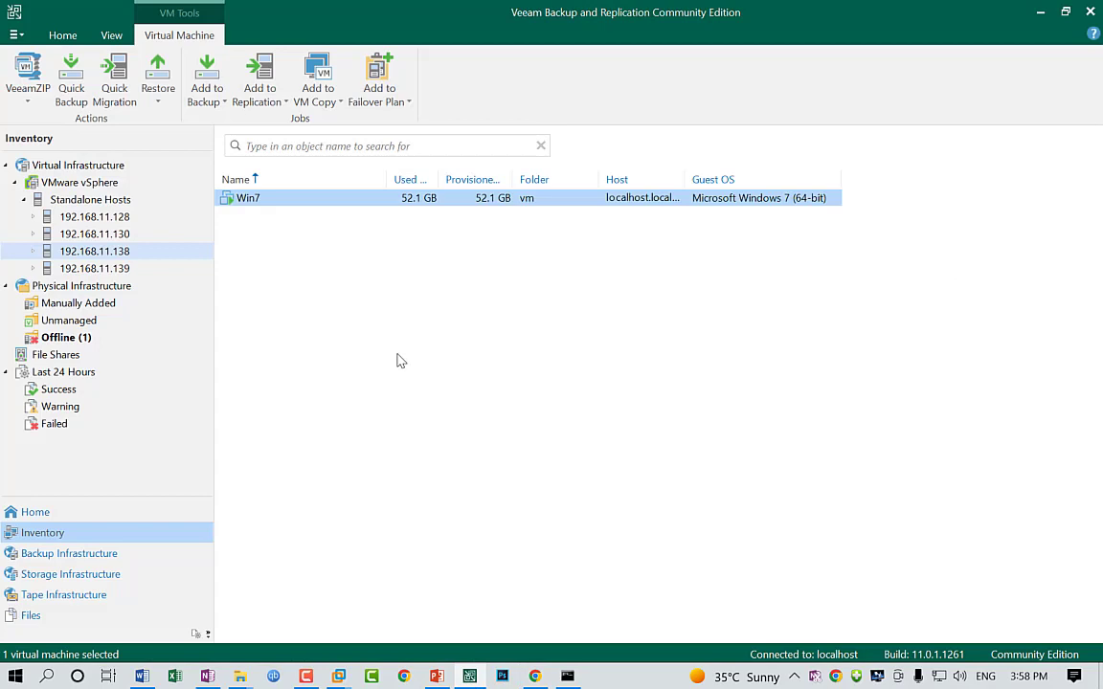
{"action": "left_click", "coordinate": [44, 516]}
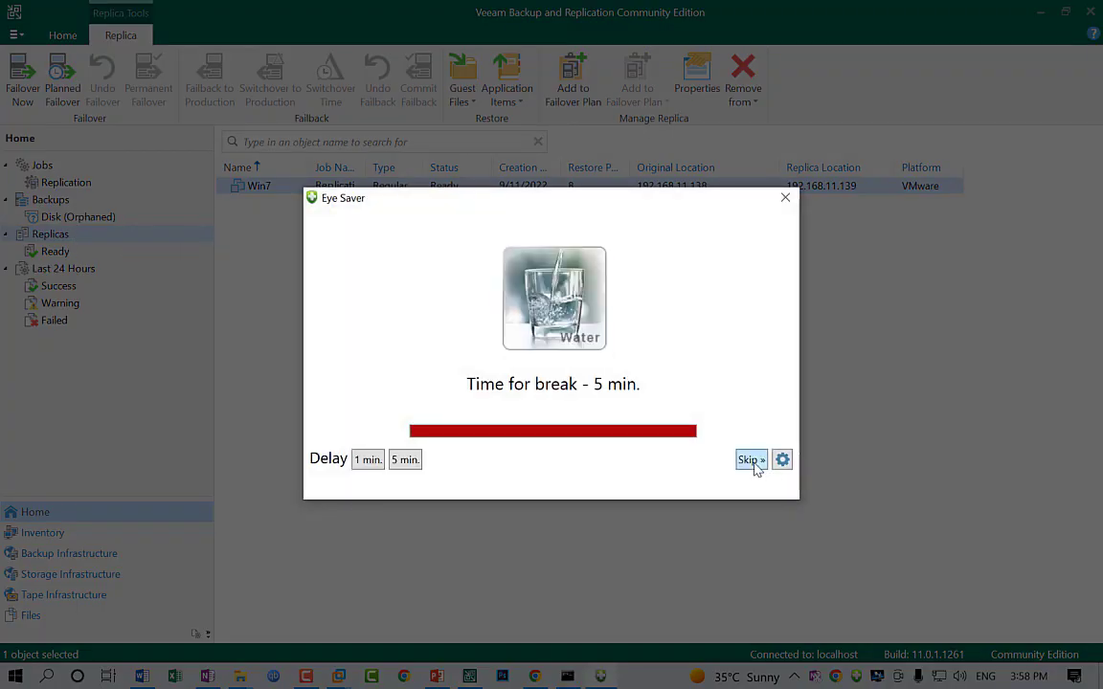
{"action": "left_click", "coordinate": [753, 461]}
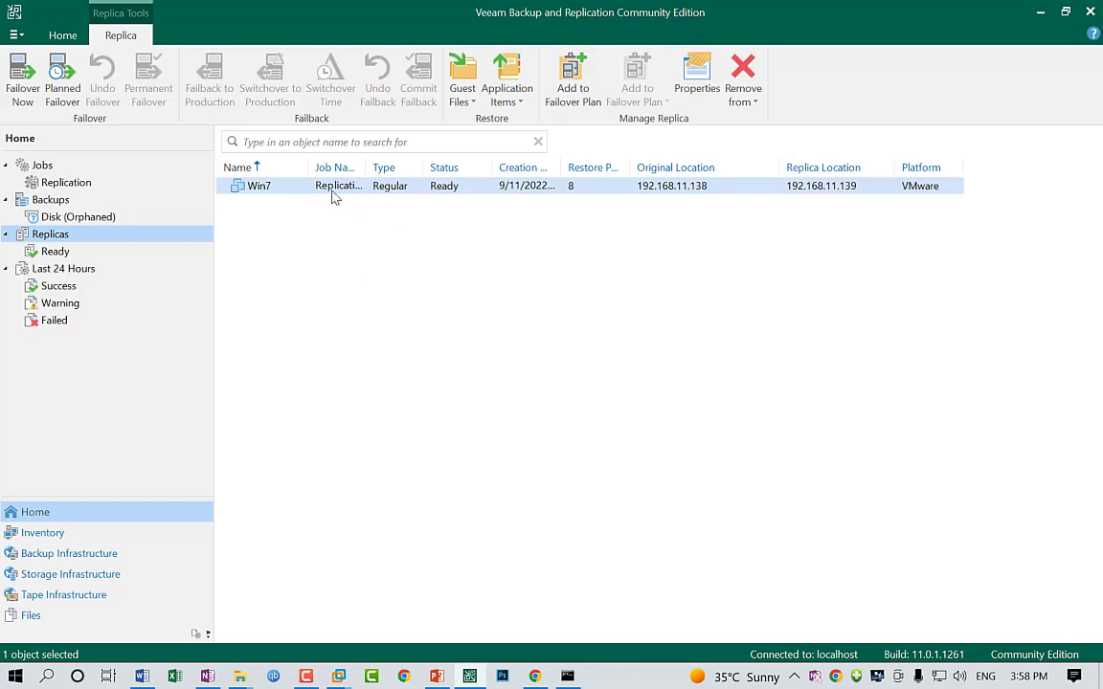
{"action": "right_click", "coordinate": [265, 189]}
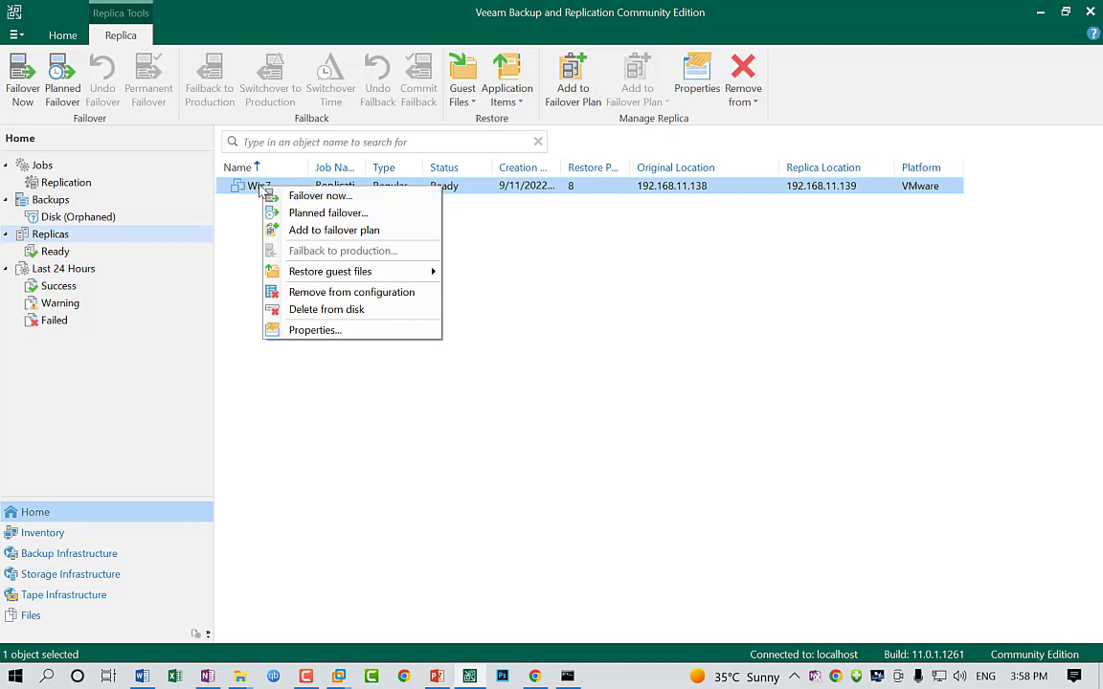
{"action": "left_click", "coordinate": [297, 214]}
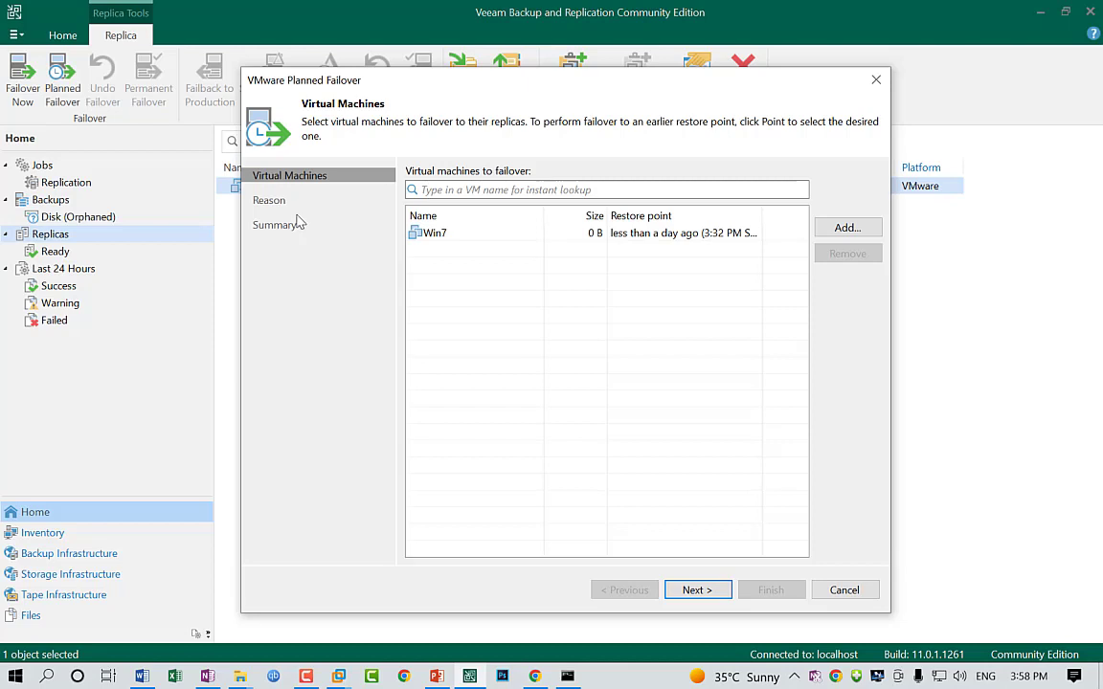
Run the planned failover of Win7 with the listed restore point, leaving the restore reason empty
{"action": "left_click", "coordinate": [446, 236]}
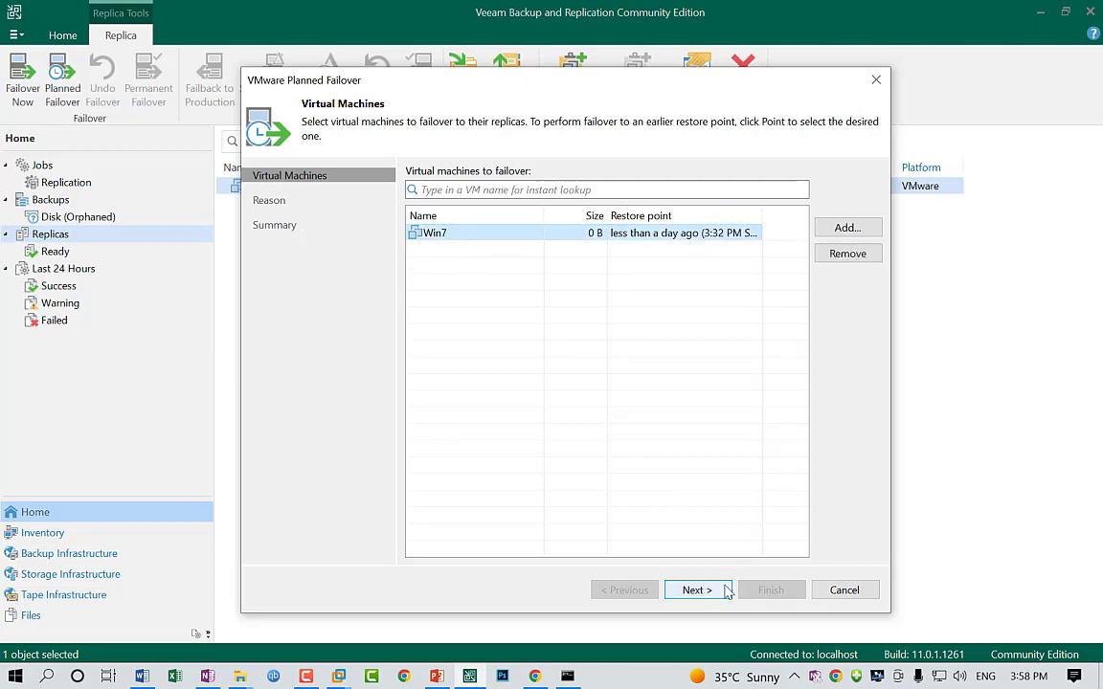
{"action": "left_click", "coordinate": [697, 590]}
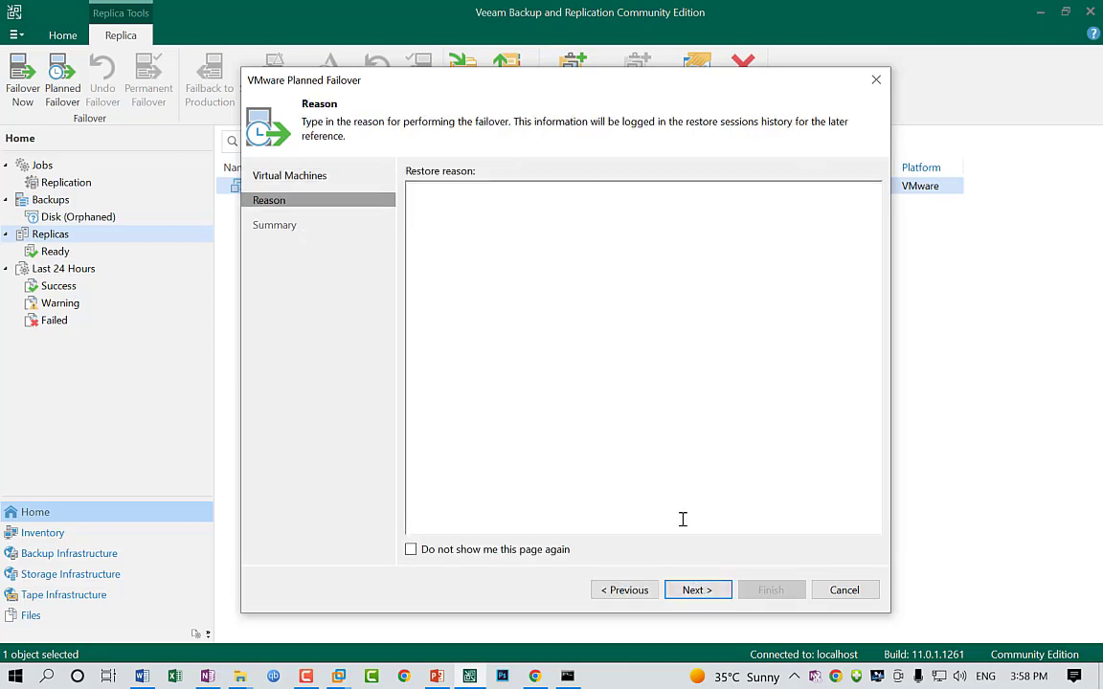
{"action": "left_click", "coordinate": [698, 590]}
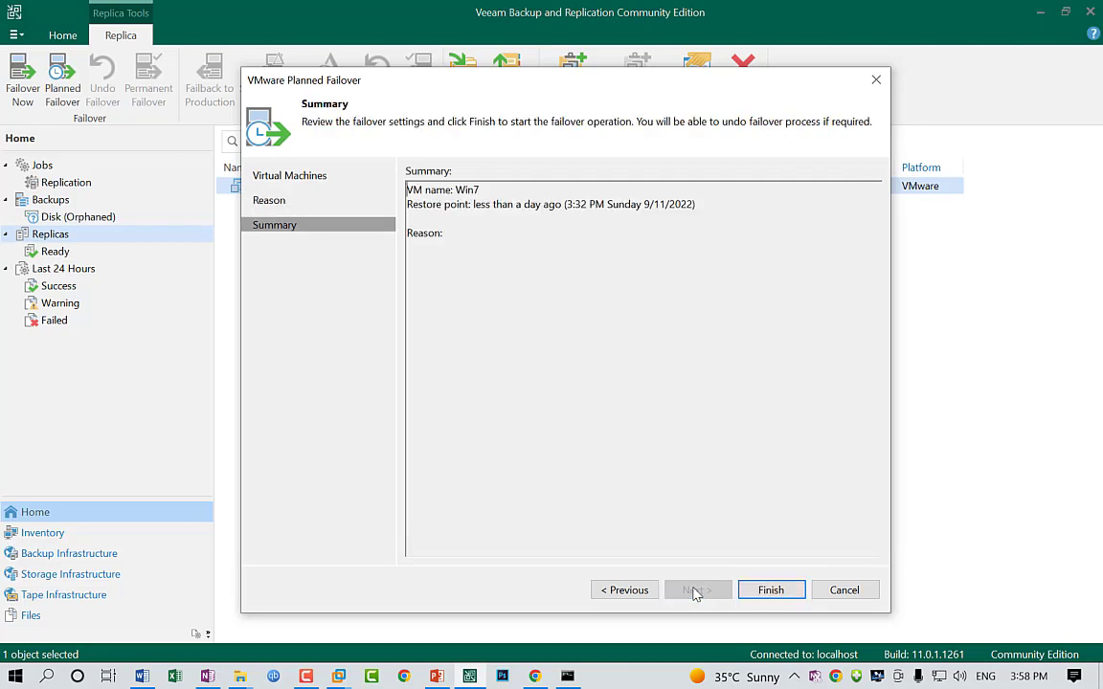
{"action": "left_click", "coordinate": [770, 590]}
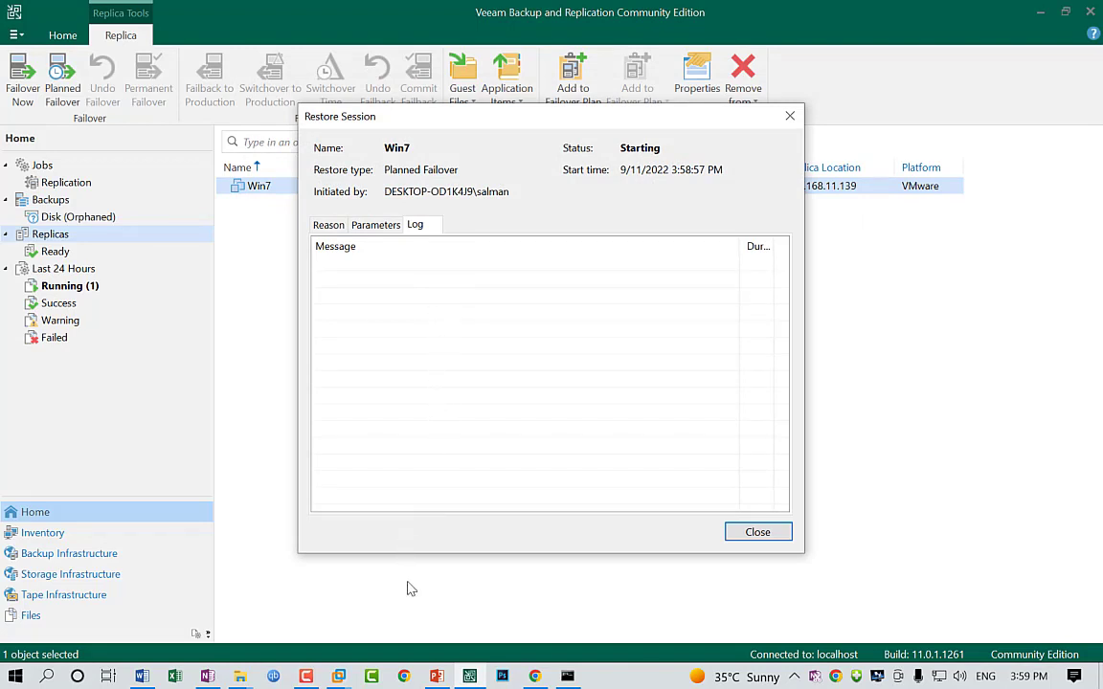
{"action": "left_click", "coordinate": [307, 676]}
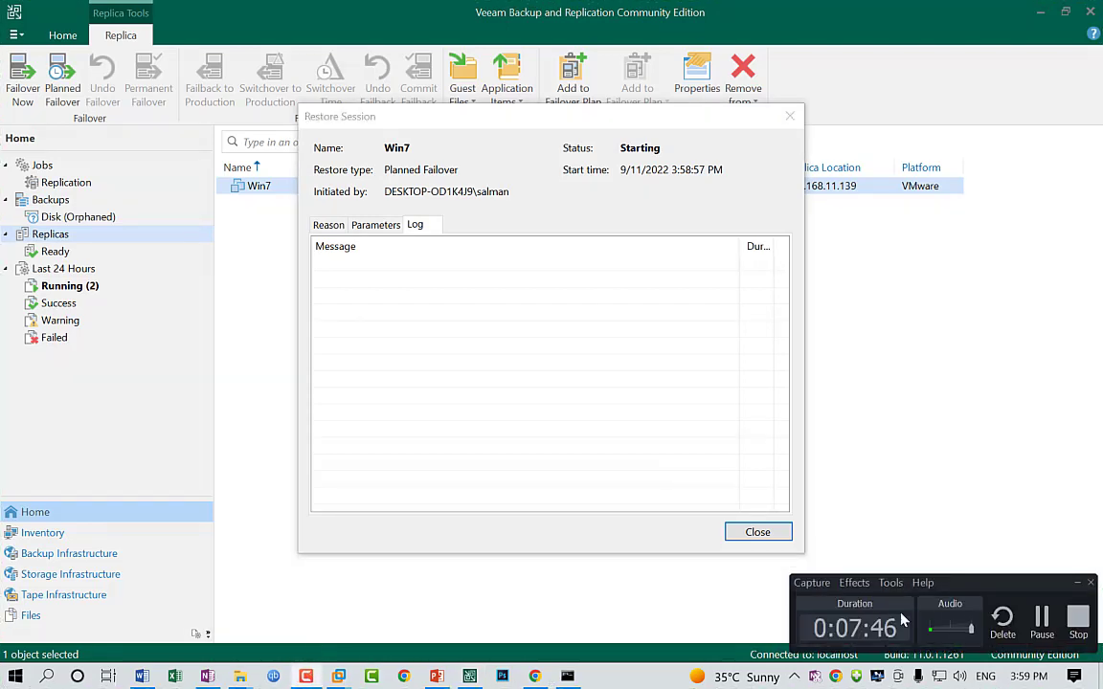
{"action": "left_click", "coordinate": [1041, 620]}
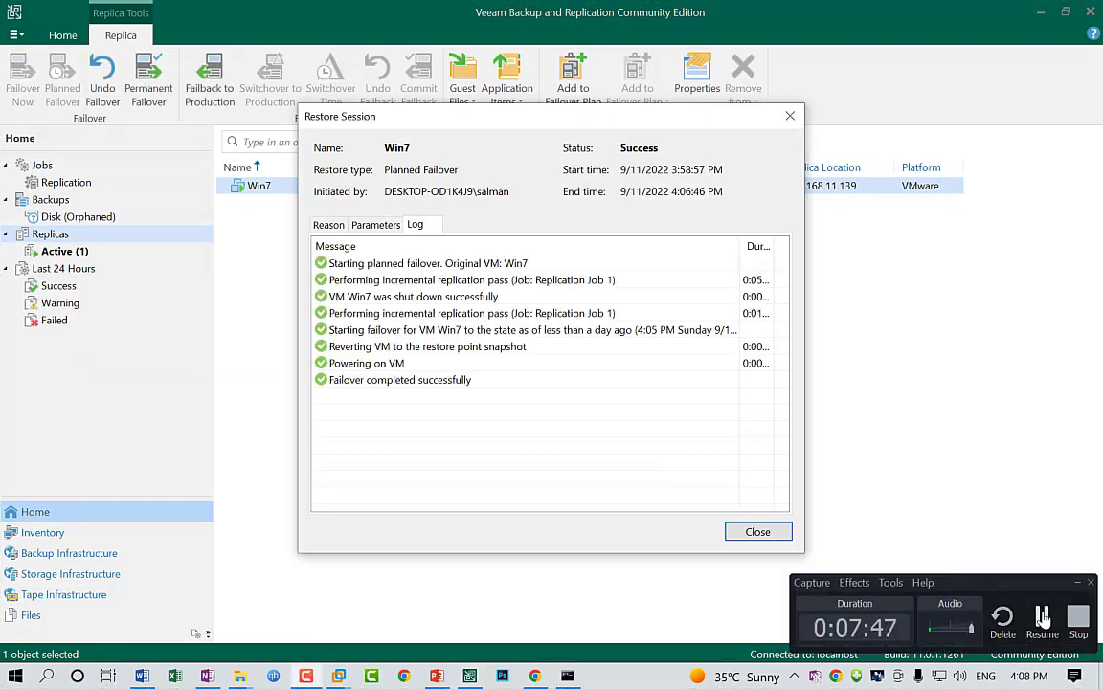
{"action": "left_click", "coordinate": [1042, 620]}
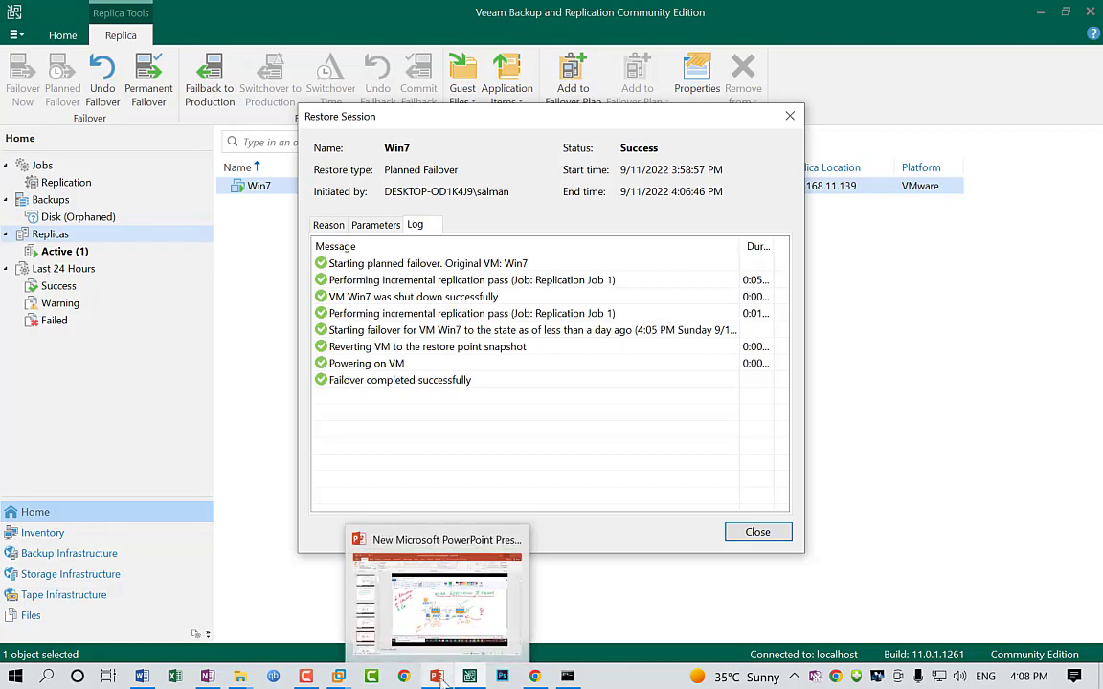
{"action": "left_click", "coordinate": [307, 677]}
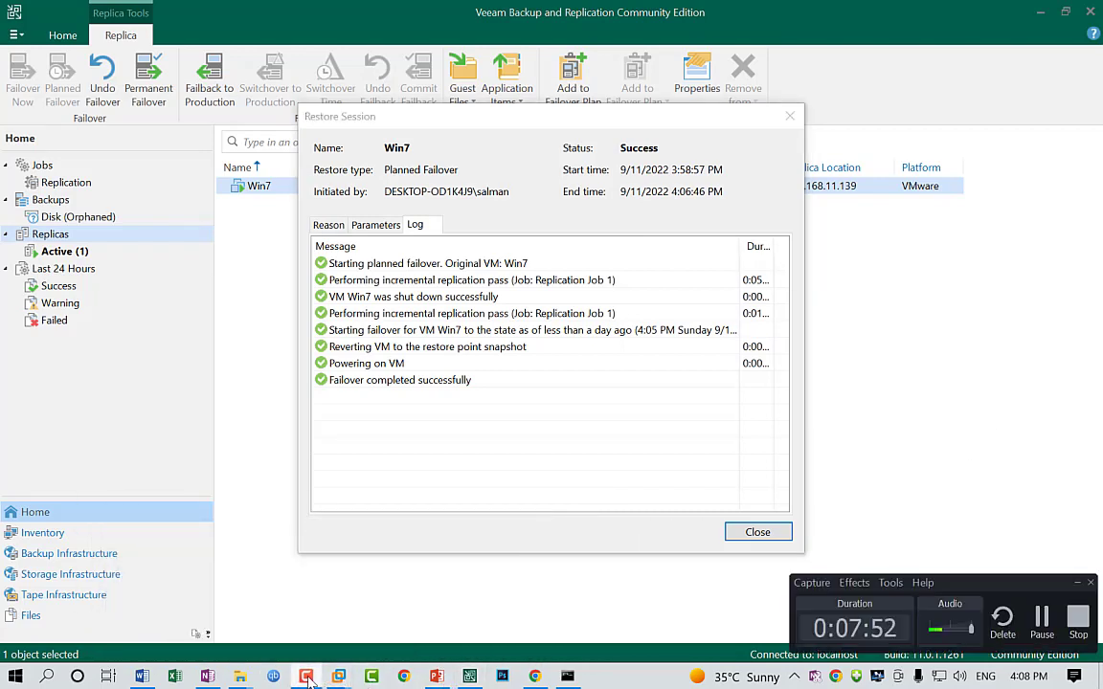
{"action": "left_click", "coordinate": [306, 677]}
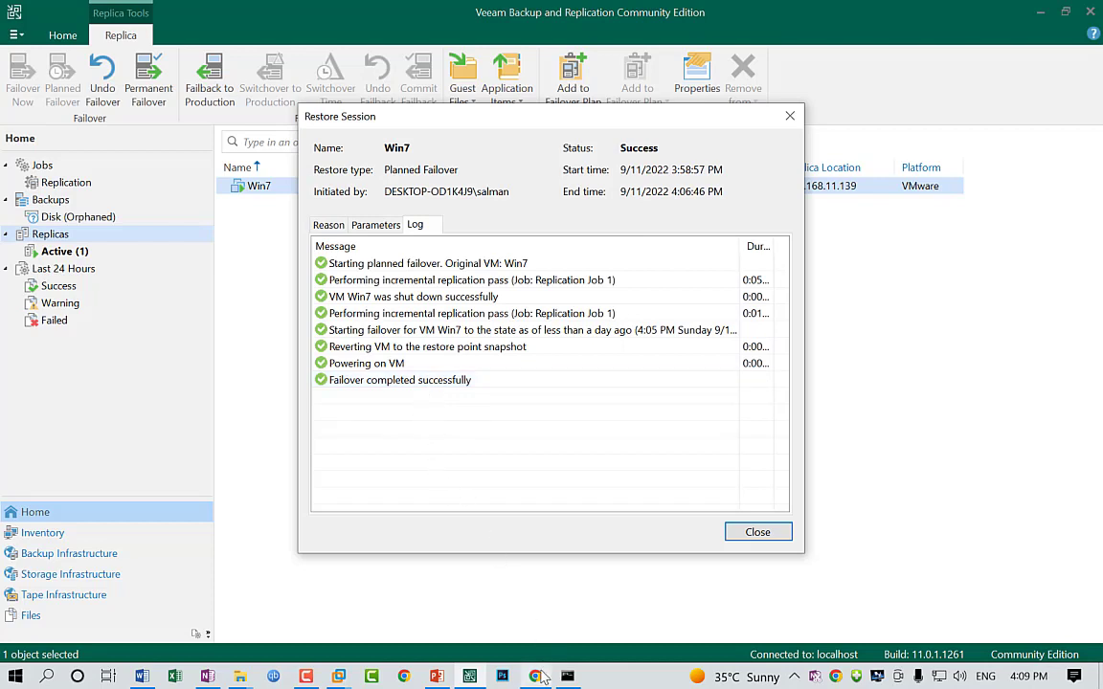
Switch to Chrome and compare the power state of Win7 on host 192.168.11.138 with Win7_replica on host 192.168.11.139
{"action": "left_click", "coordinate": [482, 560]}
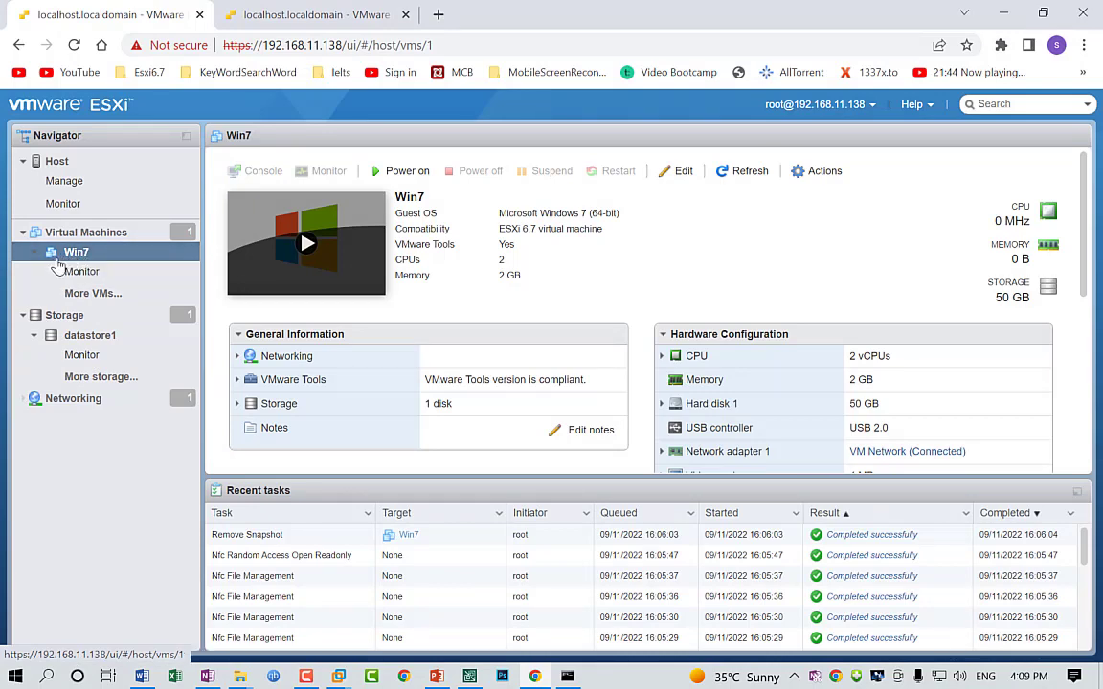
{"action": "left_click", "coordinate": [260, 15]}
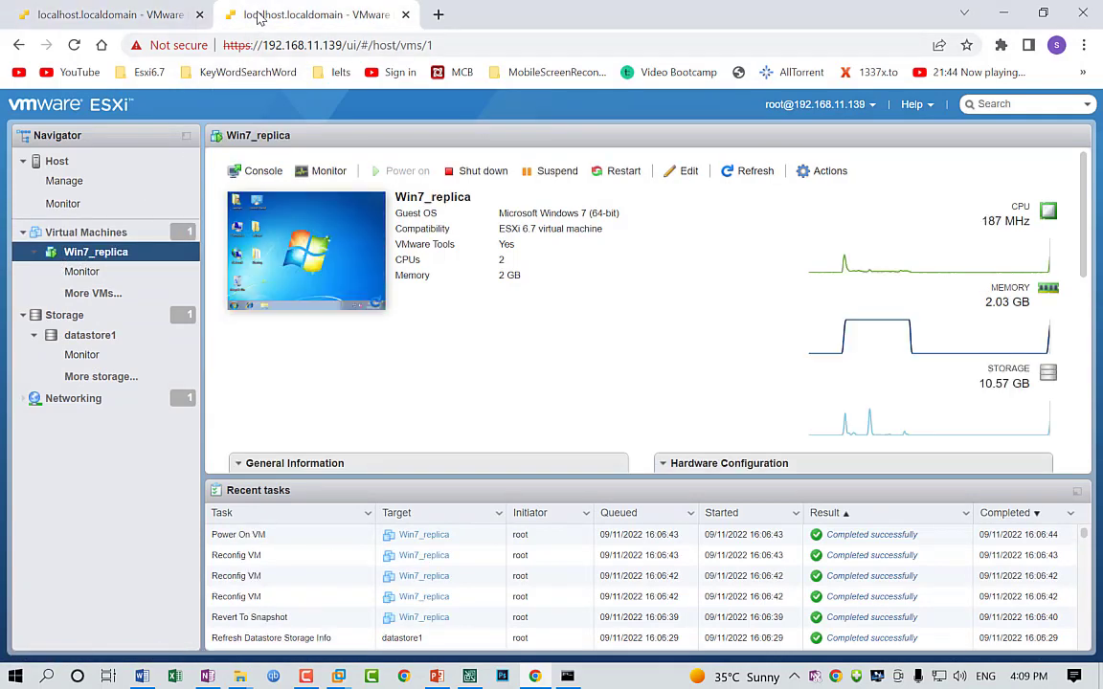
{"action": "left_click", "coordinate": [82, 232]}
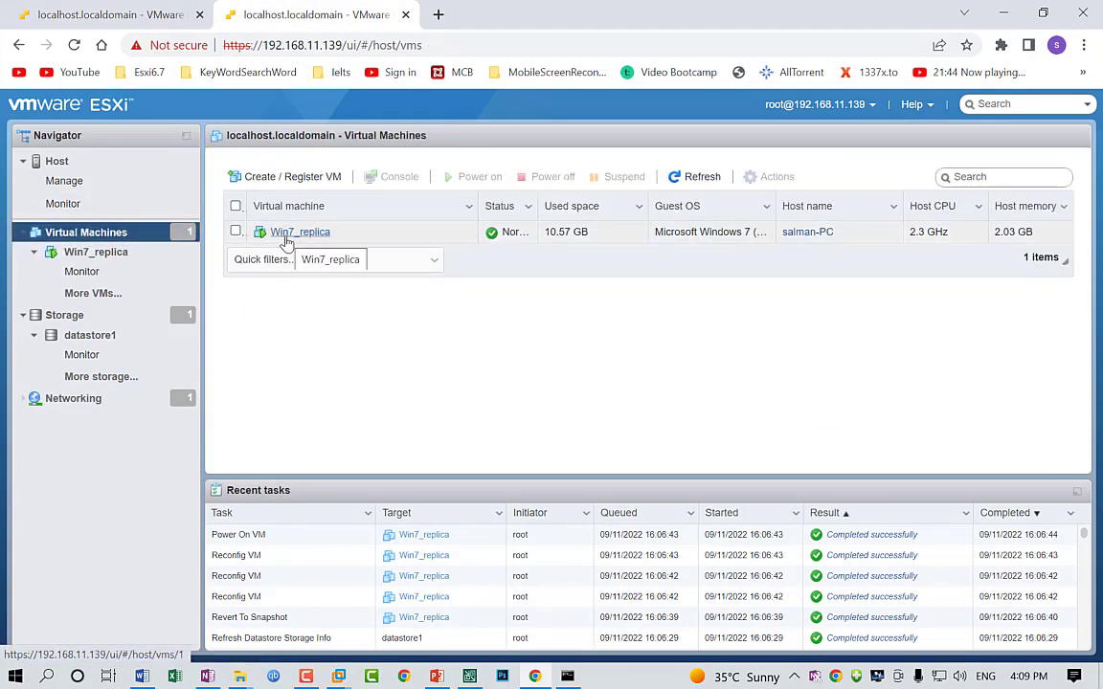
{"action": "left_click", "coordinate": [108, 21]}
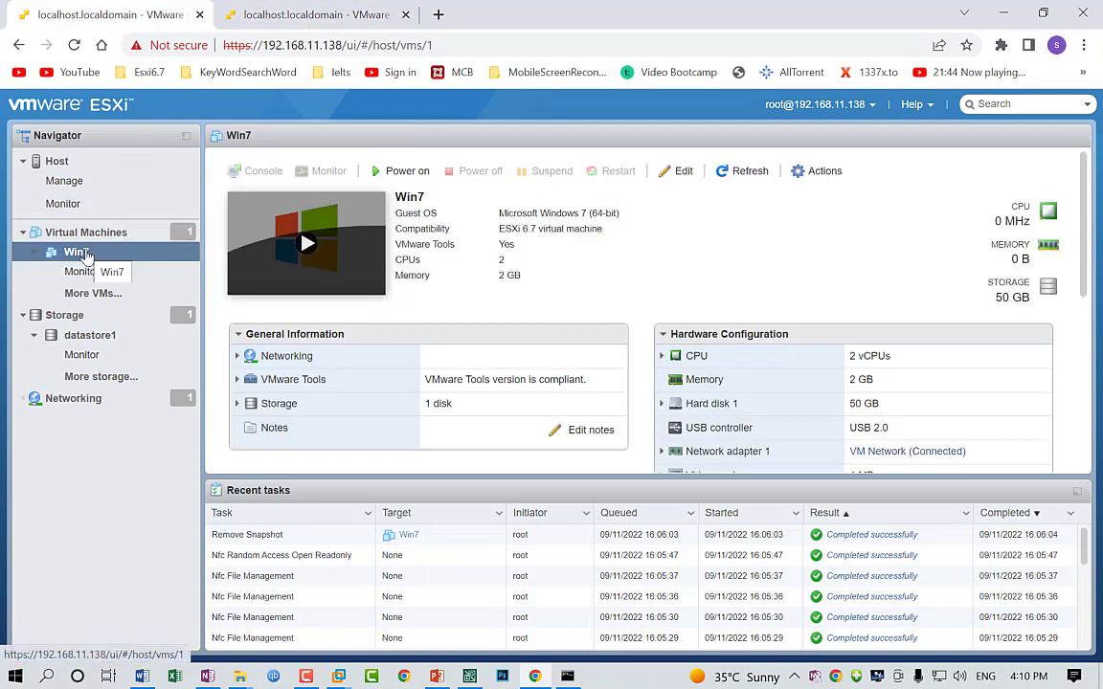
{"action": "left_click", "coordinate": [316, 17]}
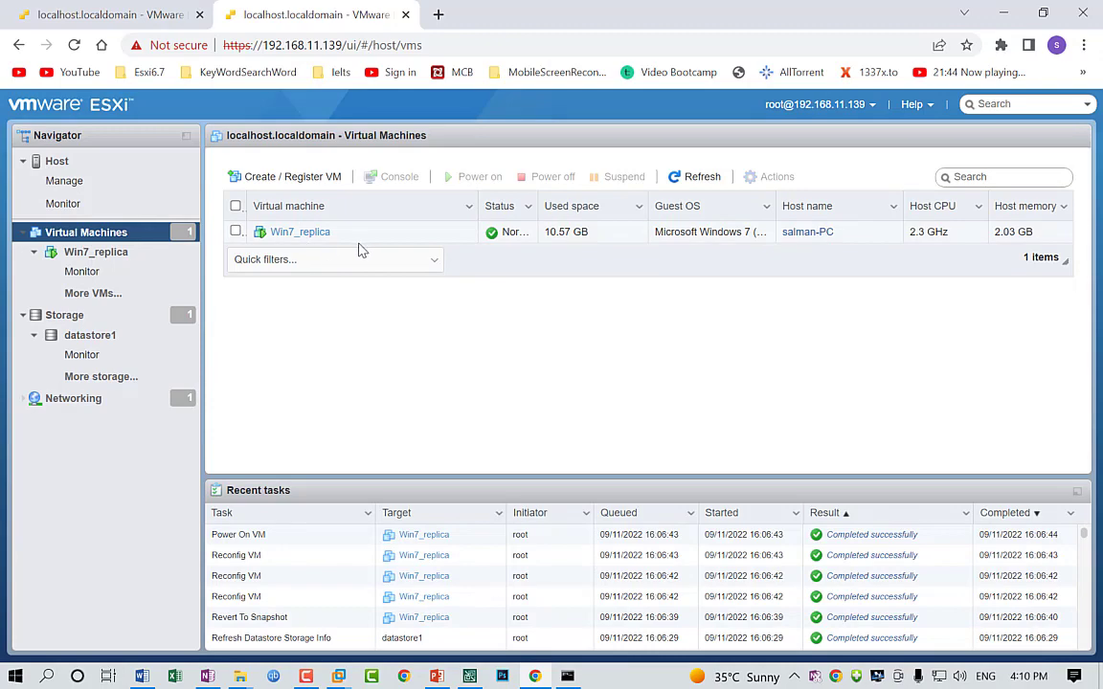
{"action": "left_click", "coordinate": [132, 18]}
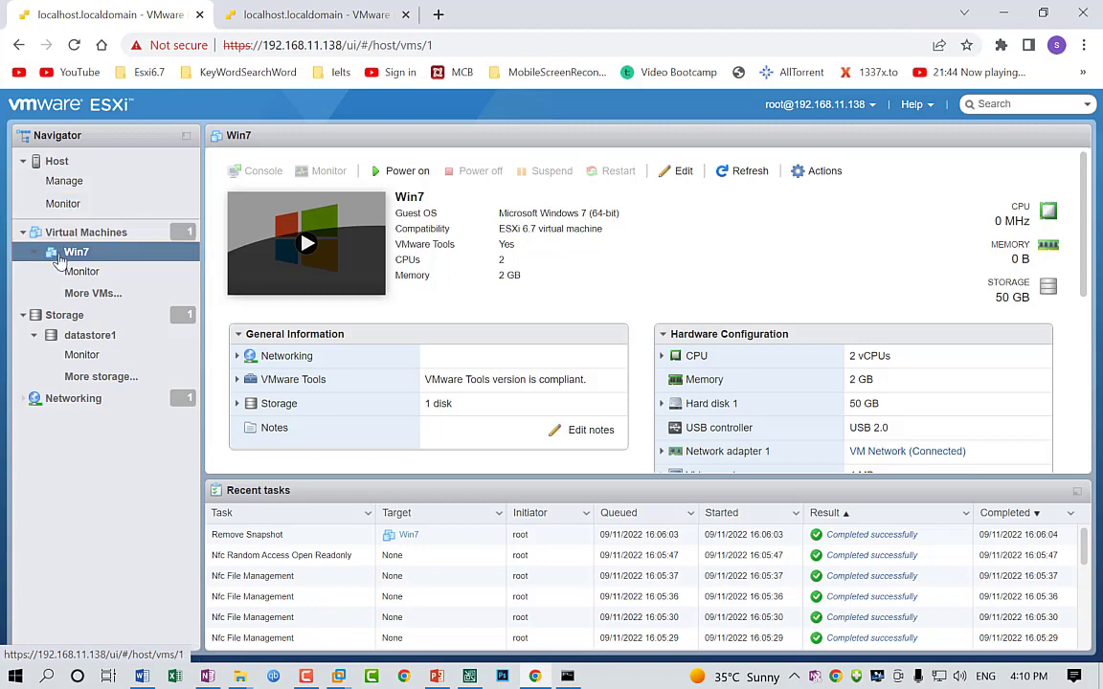
{"action": "left_click", "coordinate": [292, 17]}
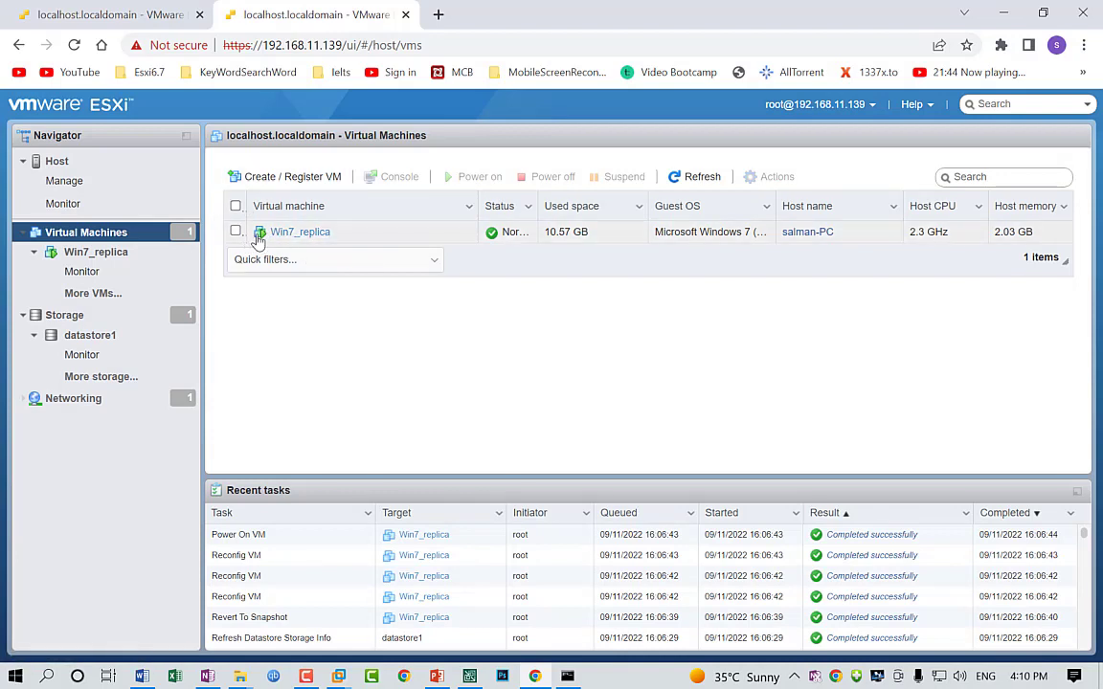
Switch to Command Prompt and ping the virtual machine at 192.168.11.140 twice to check its connectivity
{"action": "key", "text": "alt+Tab"}
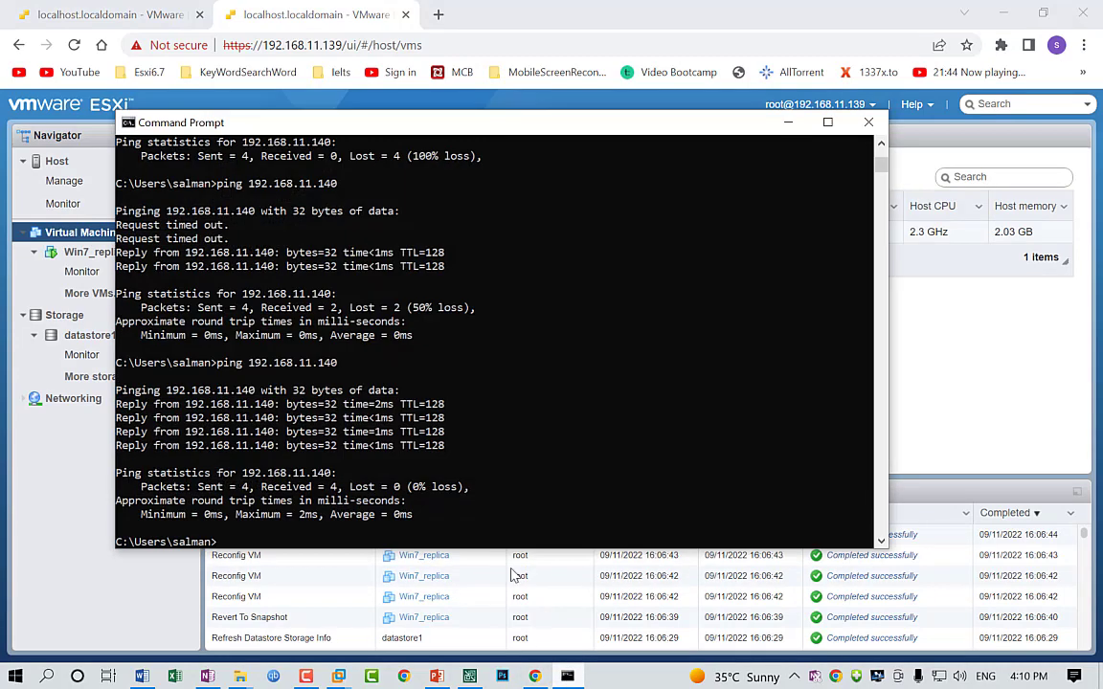
{"action": "key", "text": "Up"}
{"action": "key", "text": "Return"}
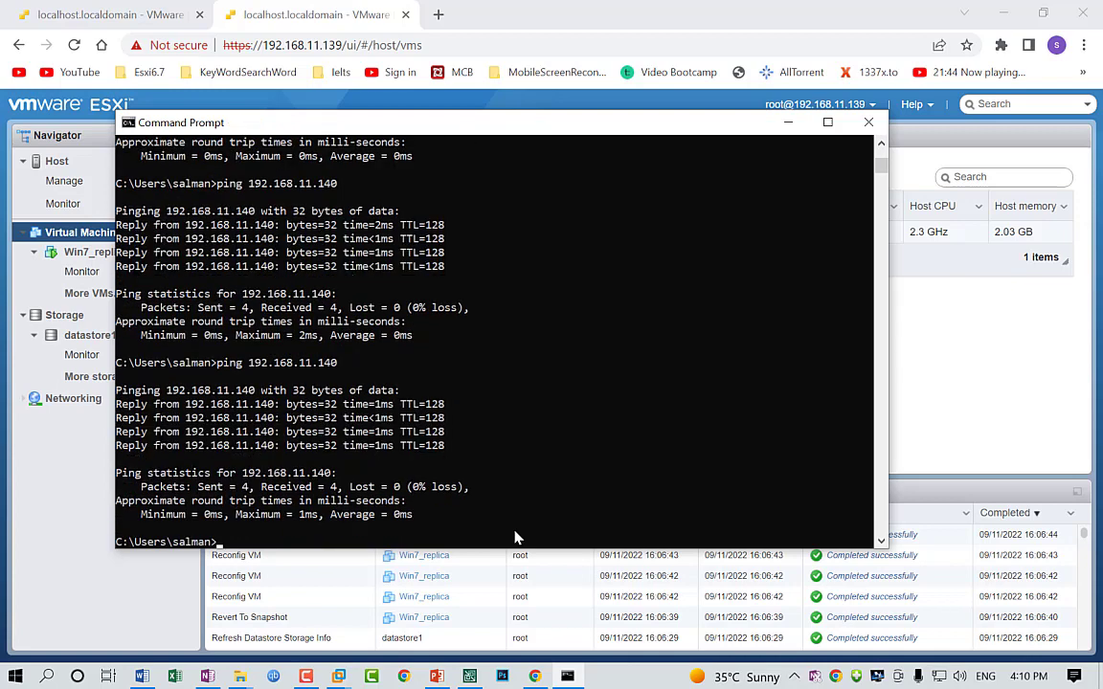
{"action": "key", "text": "Up"}
{"action": "key", "text": "Return"}
{"action": "left_click", "coordinate": [790, 124]}
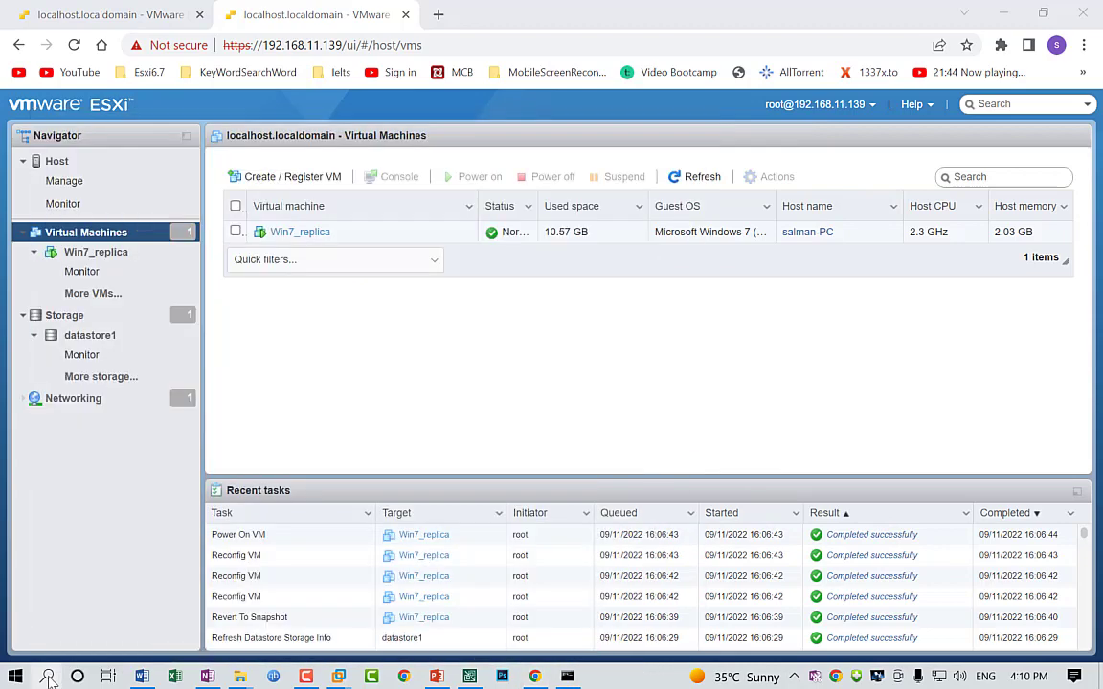
Open the network location \\192.168.11.140 from Windows search and go into its share folder
{"action": "left_click", "coordinate": [50, 678]}
{"action": "type", "text": "\\\\"}
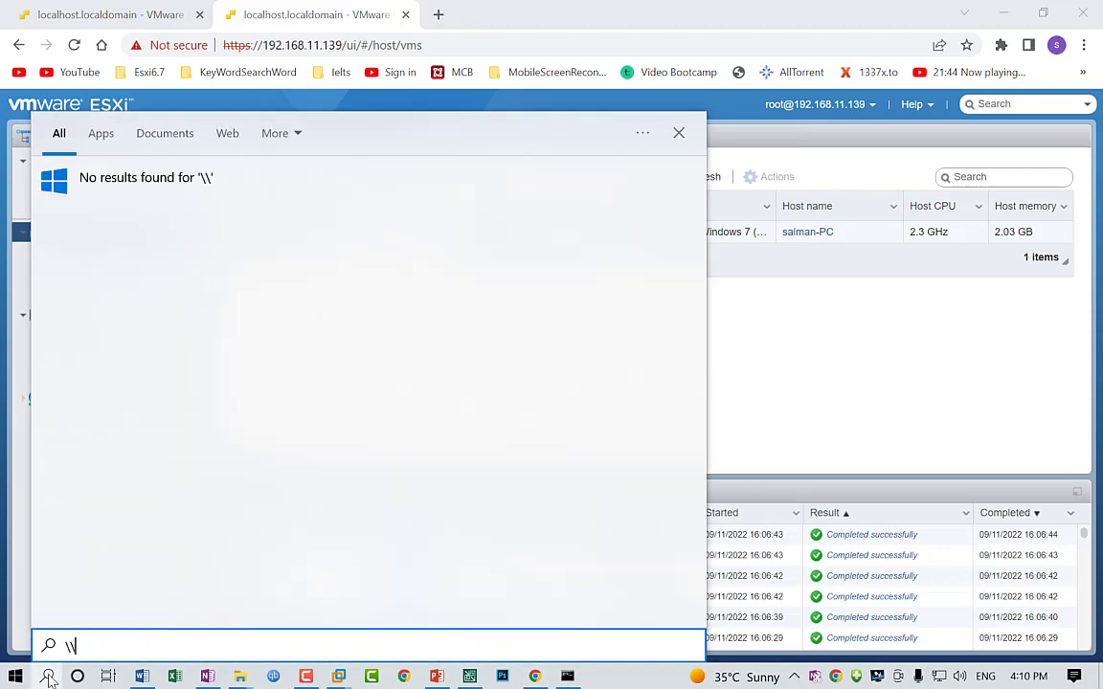
{"action": "type", "text": "192"}
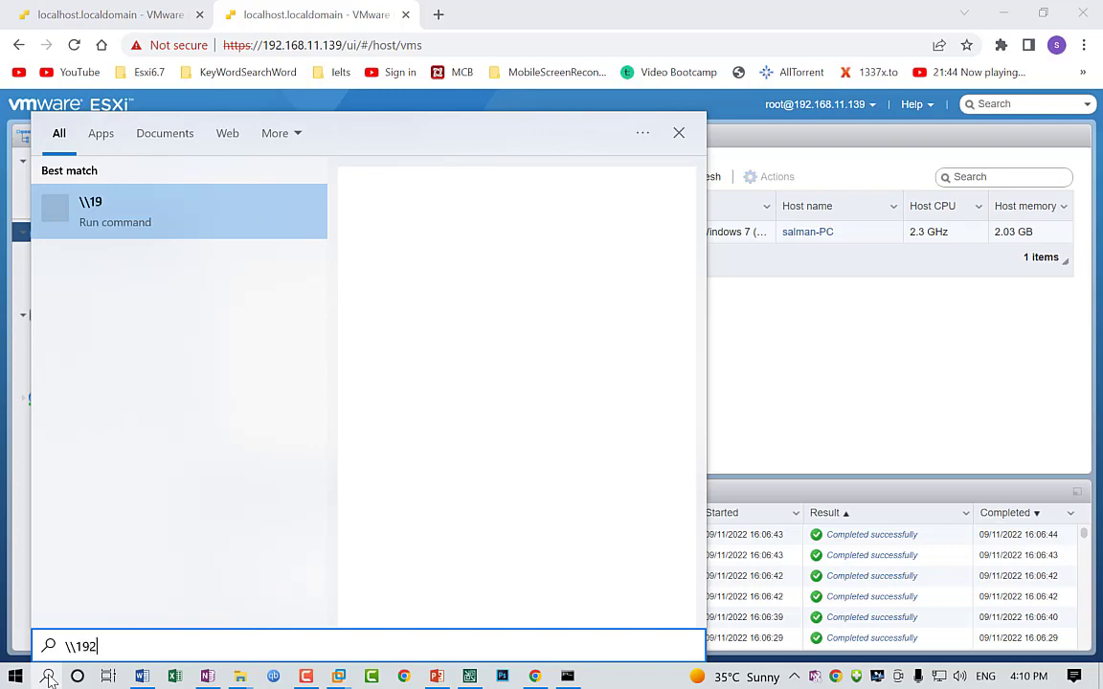
{"action": "type", "text": ".168.11.140"}
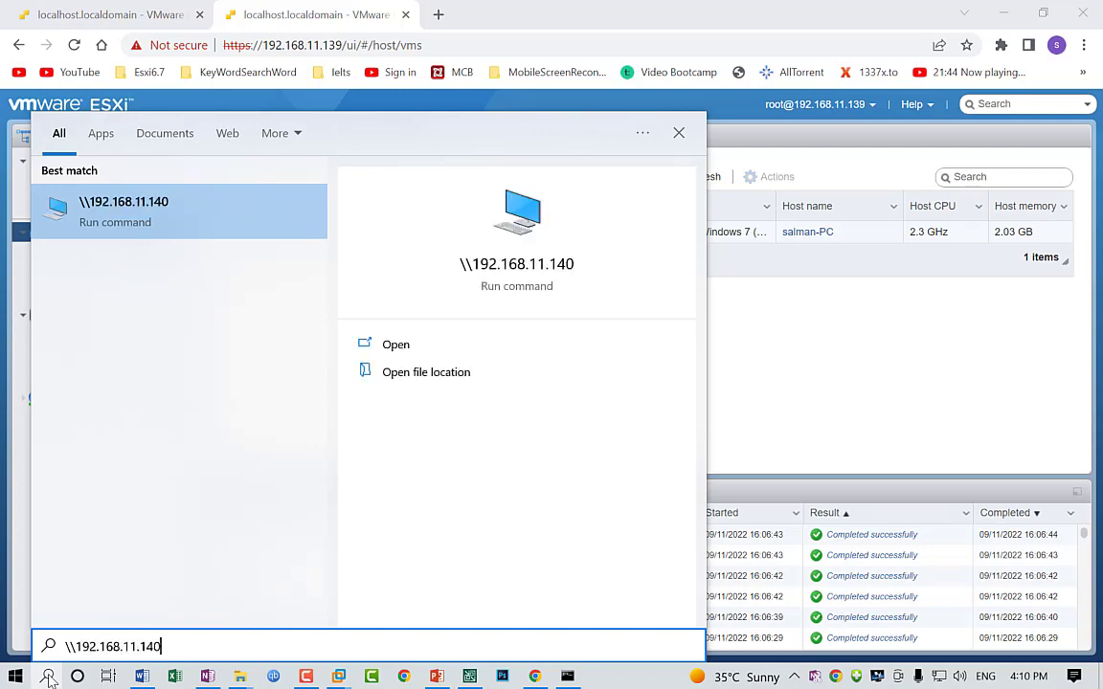
{"action": "key", "text": "Return"}
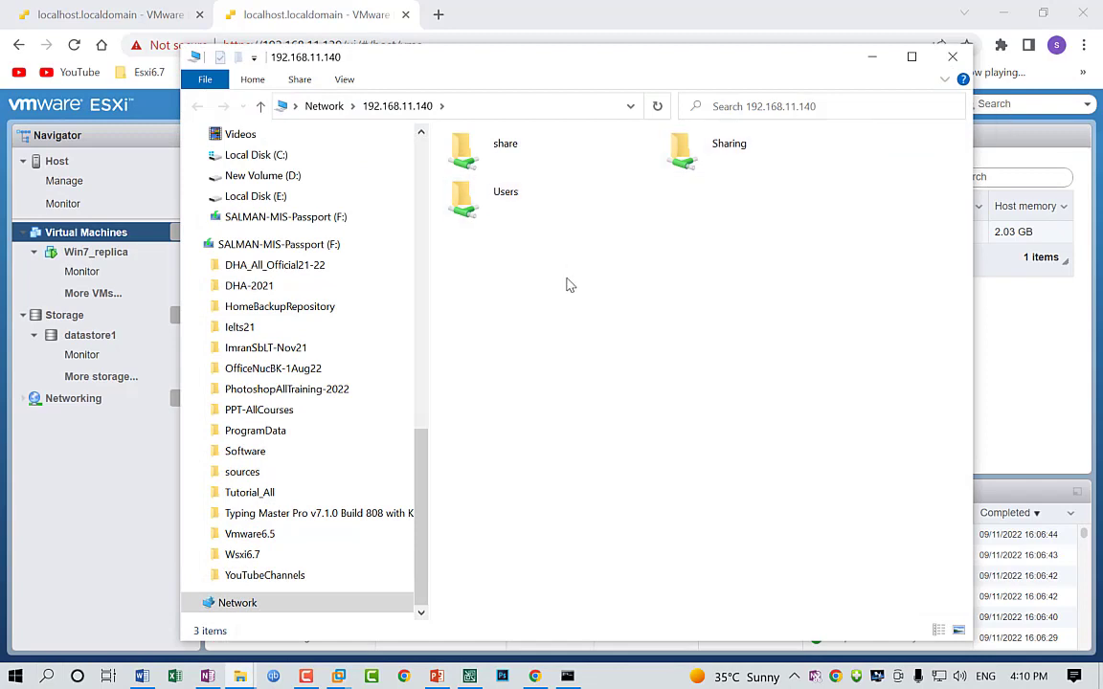
{"action": "double_click", "coordinate": [485, 156]}
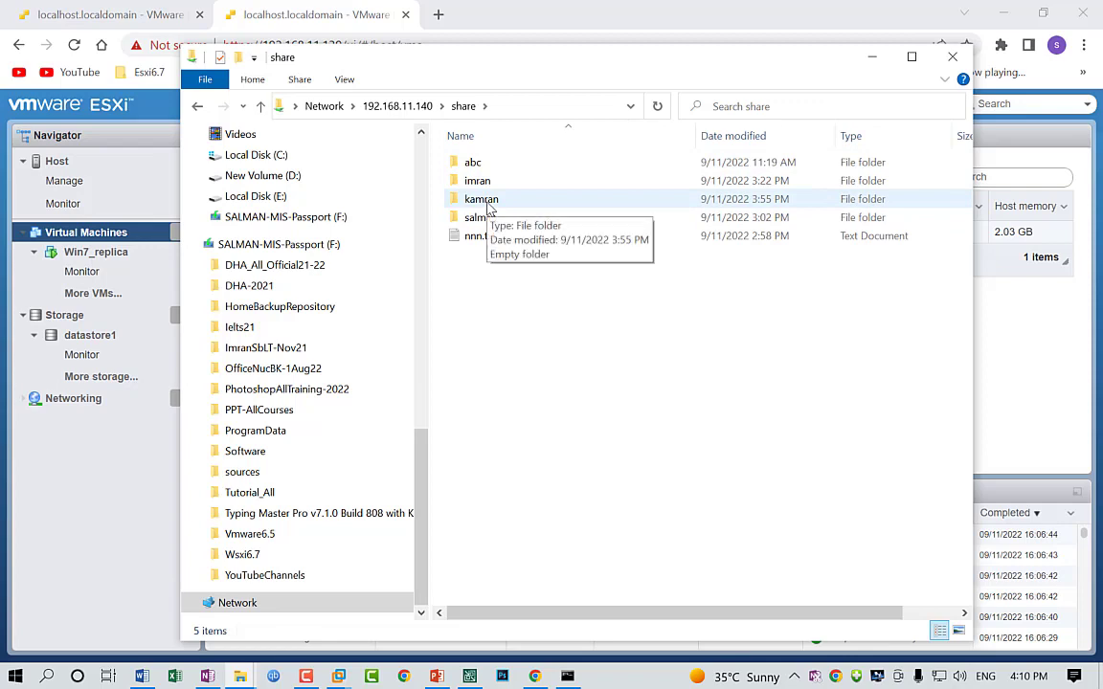
Create a new folder in the share, name it with a person's first name, and close the File Explorer window
{"action": "right_click", "coordinate": [480, 356]}
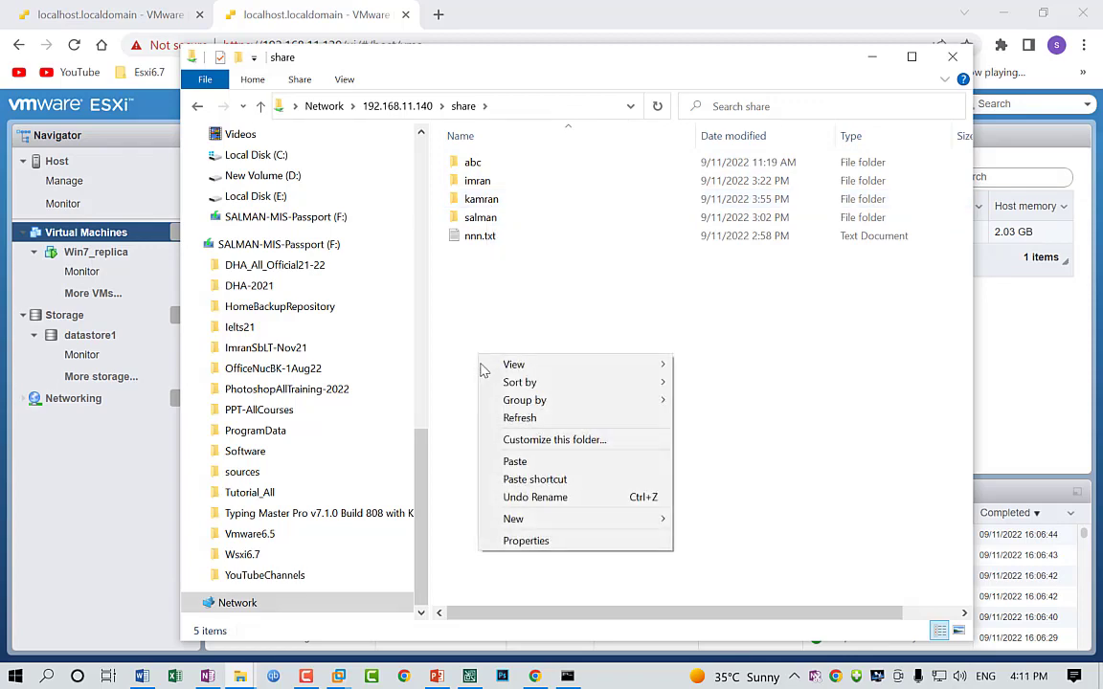
{"action": "mouse_move", "coordinate": [587, 528]}
{"action": "left_click", "coordinate": [738, 519]}
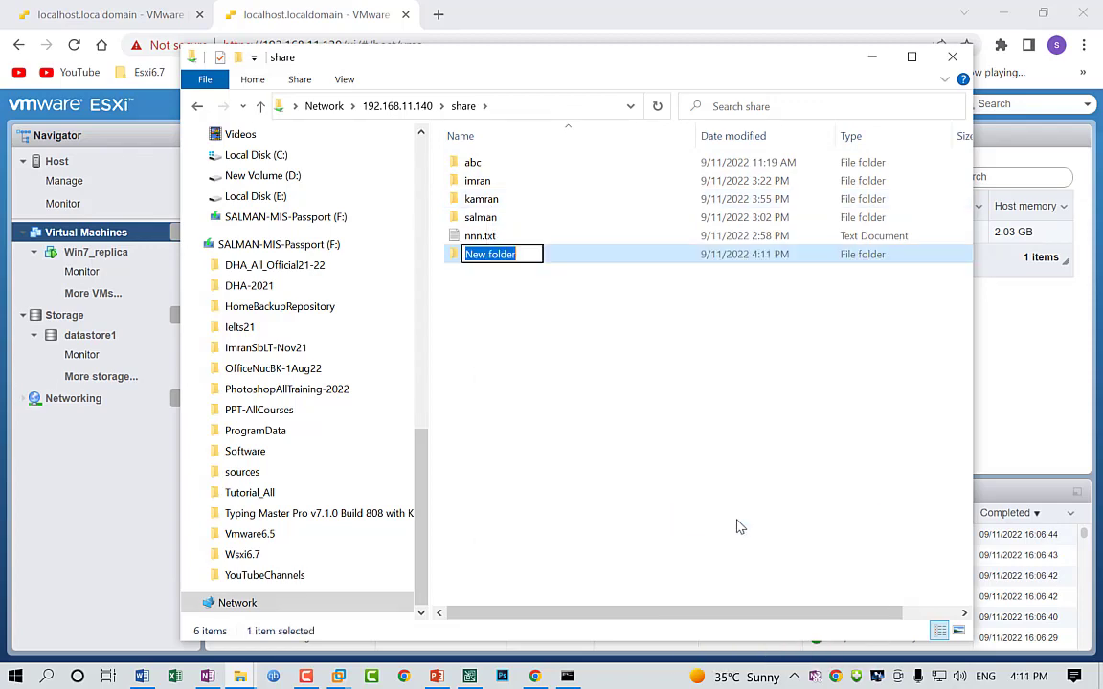
{"action": "type", "text": "Rehan"}
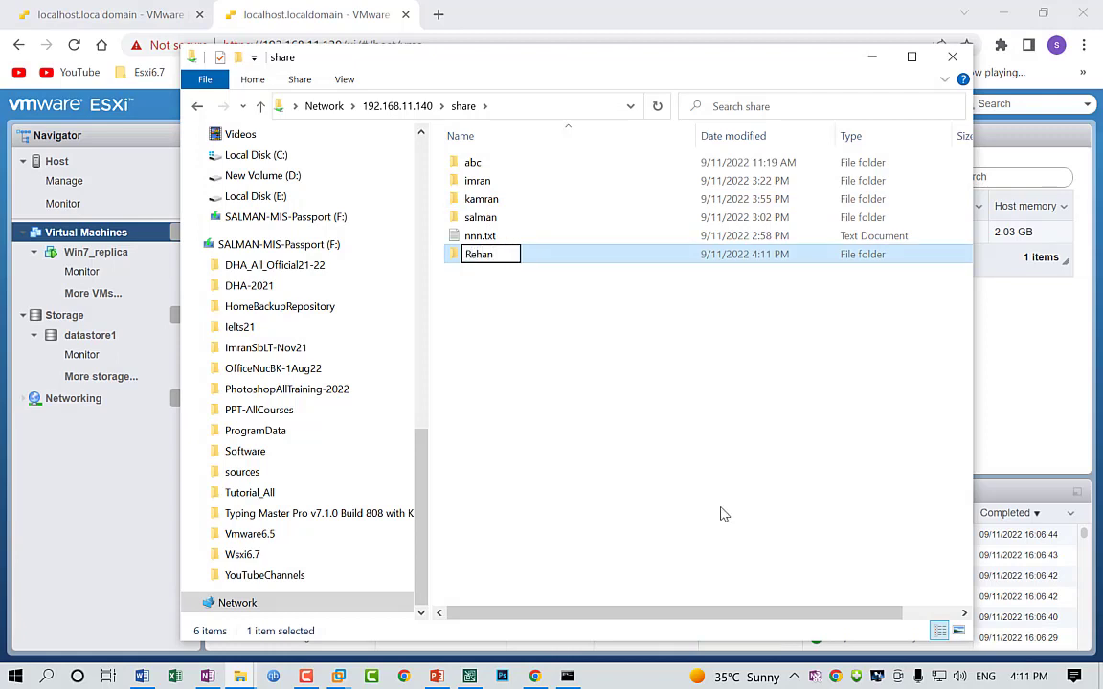
{"action": "left_click", "coordinate": [783, 256]}
{"action": "left_click", "coordinate": [953, 56]}
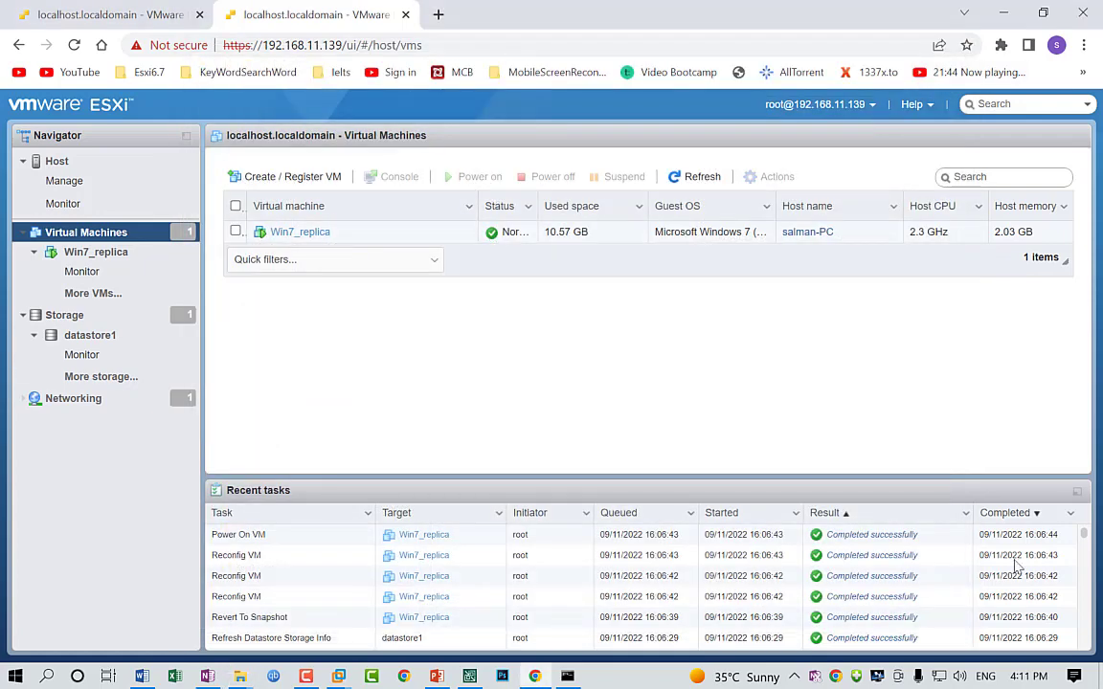
Compare Win7 on host 192.168.11.138 with Win7_replica on host 192.168.11.139, checking which virtual machine is powered on
{"action": "left_click", "coordinate": [142, 17]}
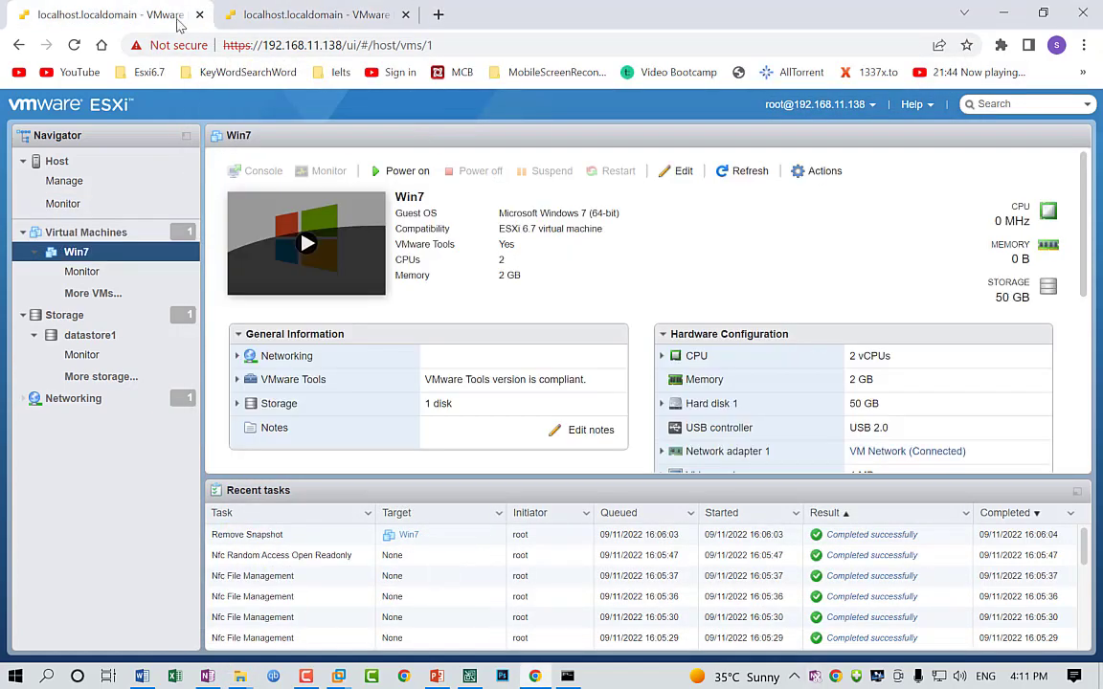
{"action": "left_click", "coordinate": [264, 16]}
{"action": "left_click", "coordinate": [99, 20]}
{"action": "left_click", "coordinate": [254, 17]}
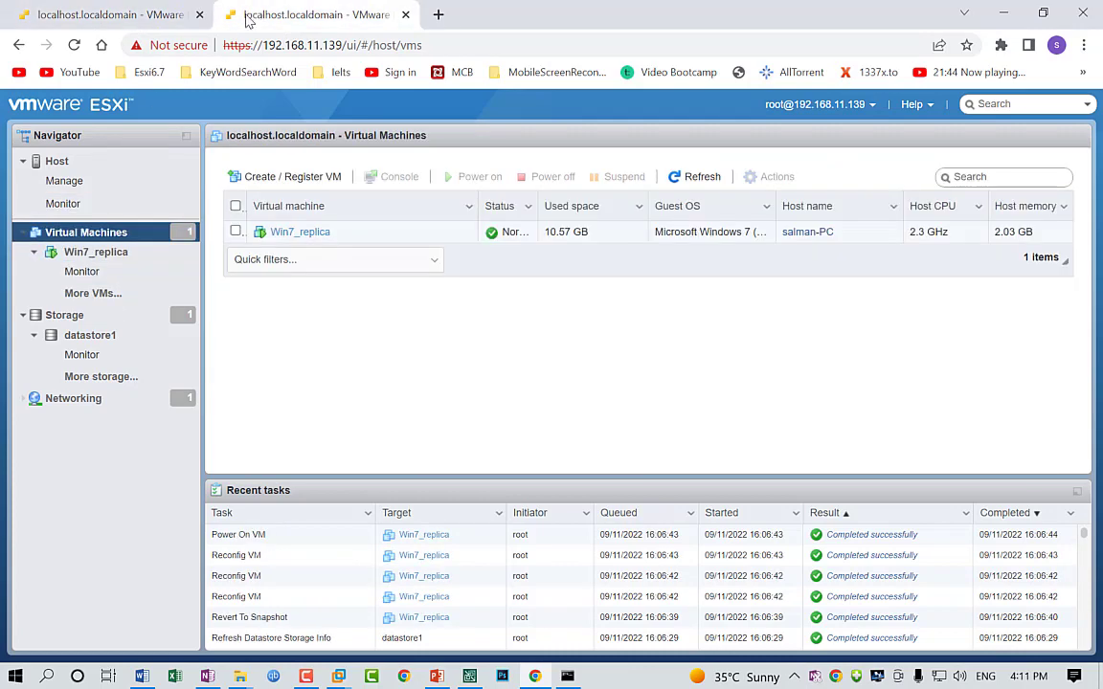
{"action": "left_click", "coordinate": [120, 19]}
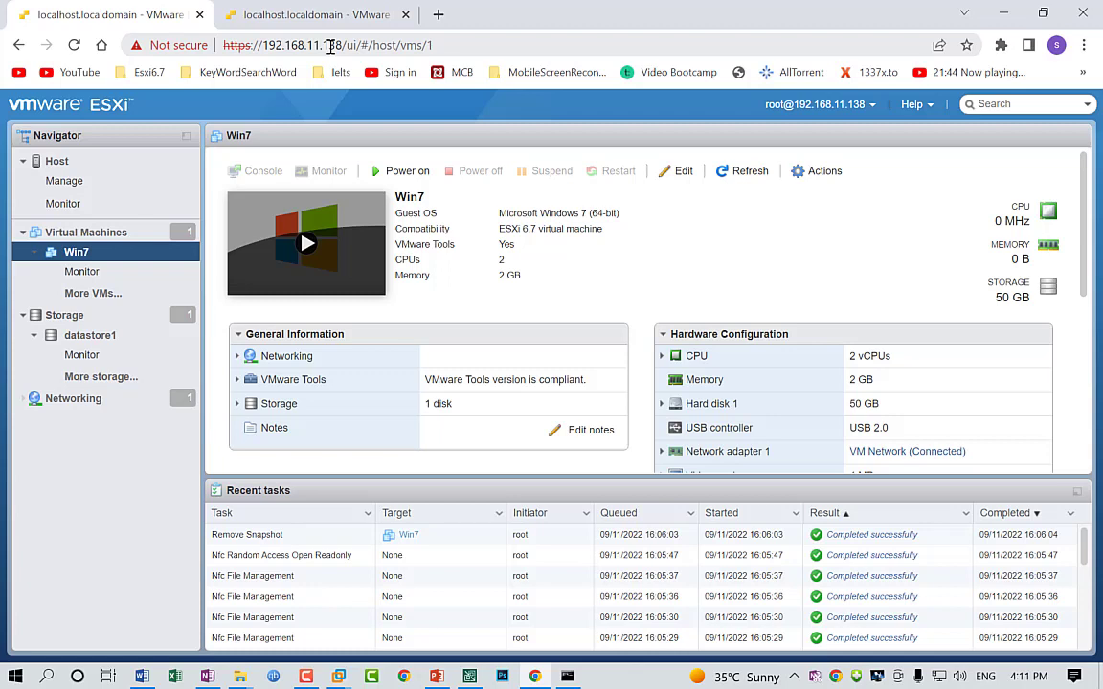
{"action": "left_click", "coordinate": [310, 15]}
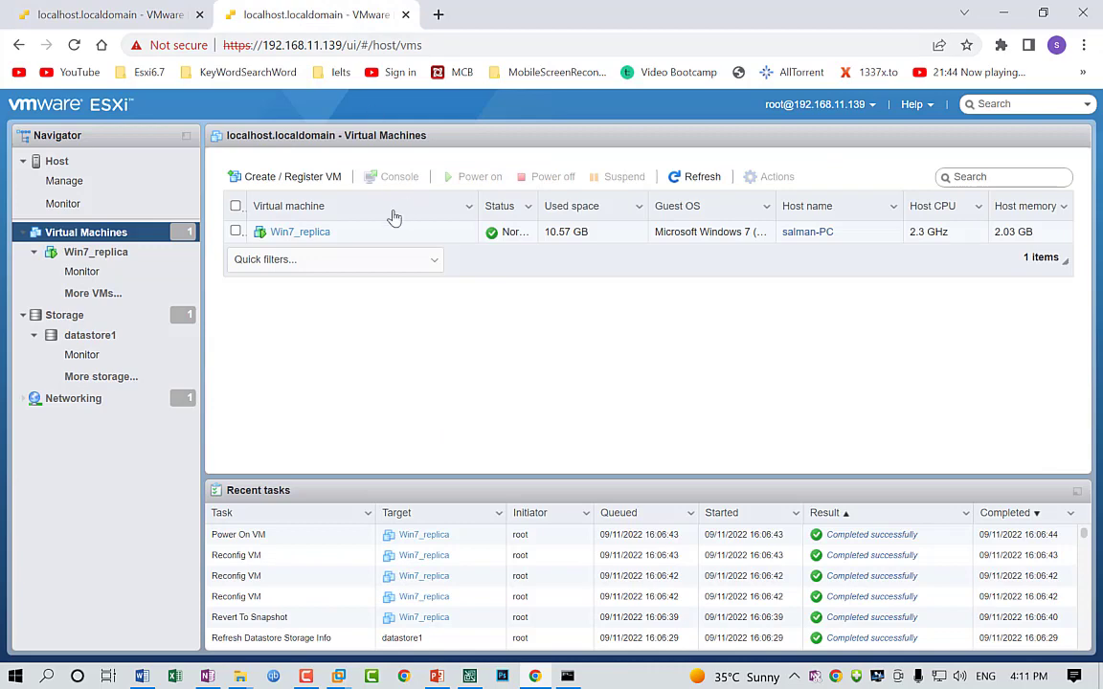
{"action": "left_click", "coordinate": [99, 16]}
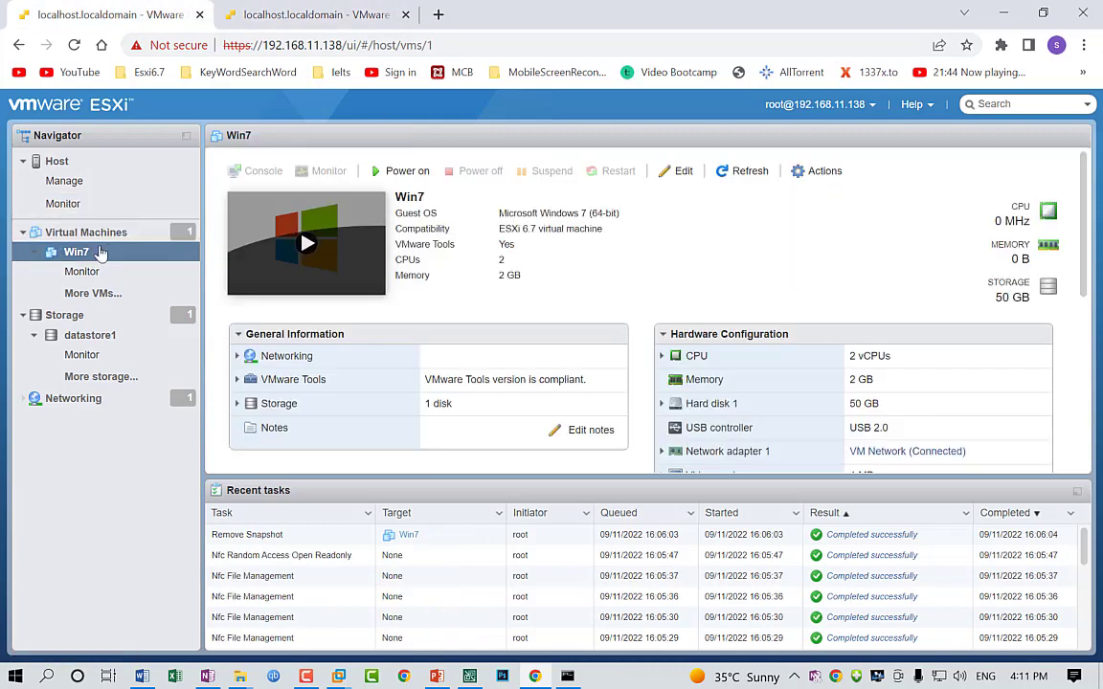
{"action": "left_click", "coordinate": [296, 15]}
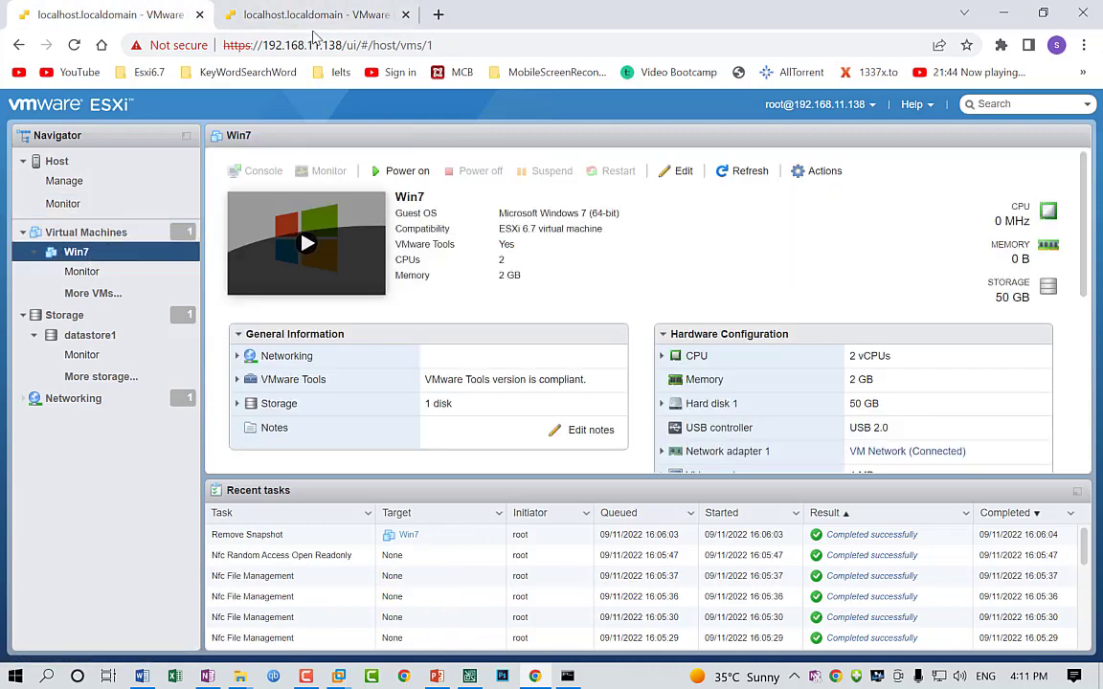
{"action": "left_click", "coordinate": [79, 19]}
{"action": "left_click", "coordinate": [297, 15]}
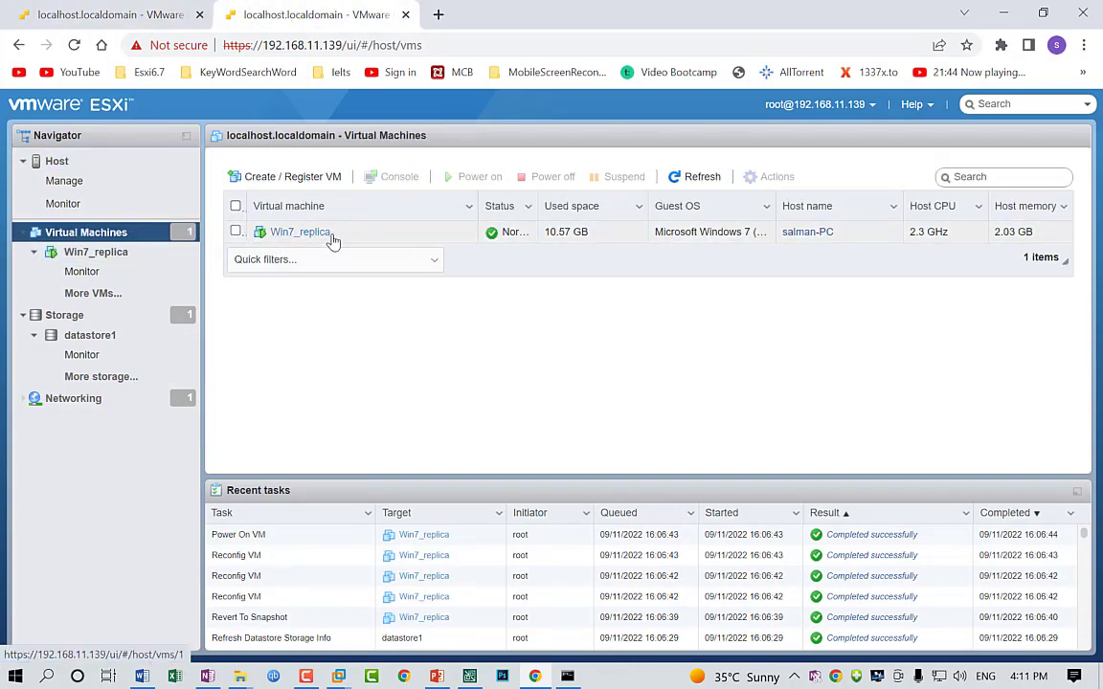
{"action": "left_click", "coordinate": [117, 17]}
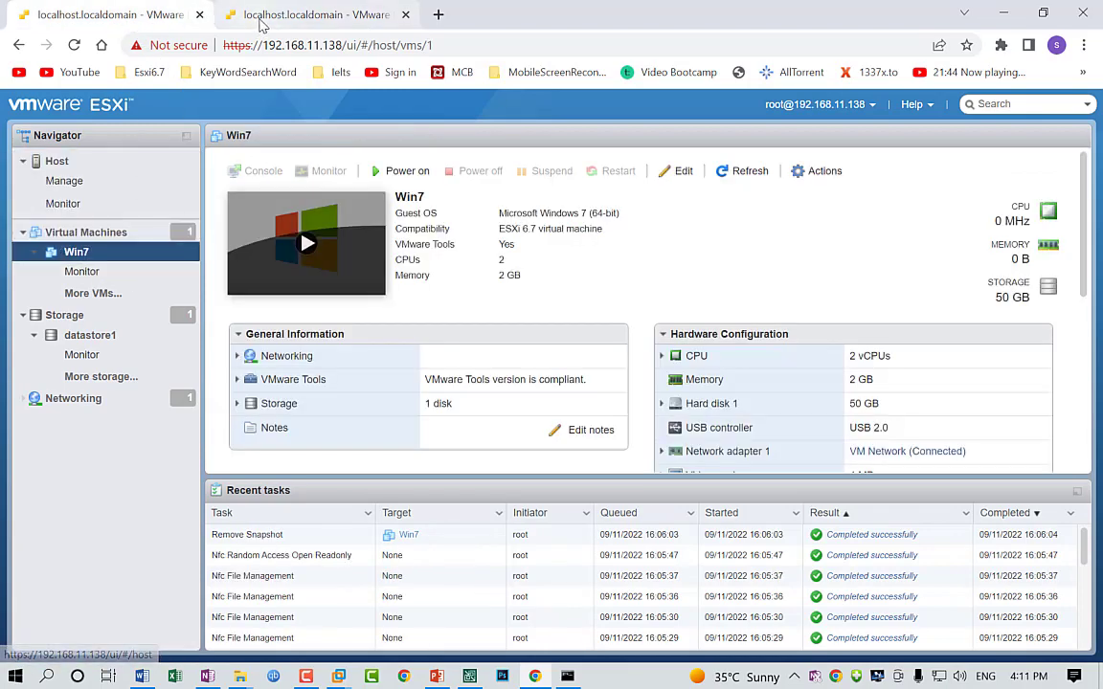
{"action": "left_click", "coordinate": [239, 17]}
{"action": "left_click", "coordinate": [108, 17]}
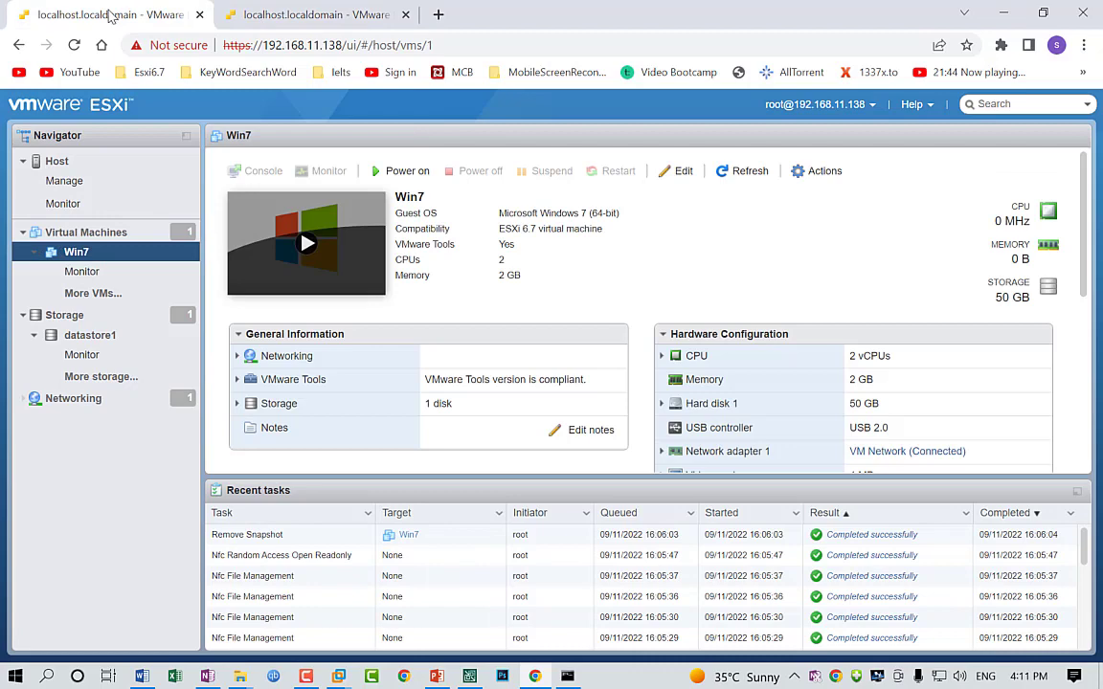
Switch to Veeam Backup and Replication, close the planned failover session, and open a failback to production for the active Win7 replica
{"action": "key", "text": "alt+Tab"}
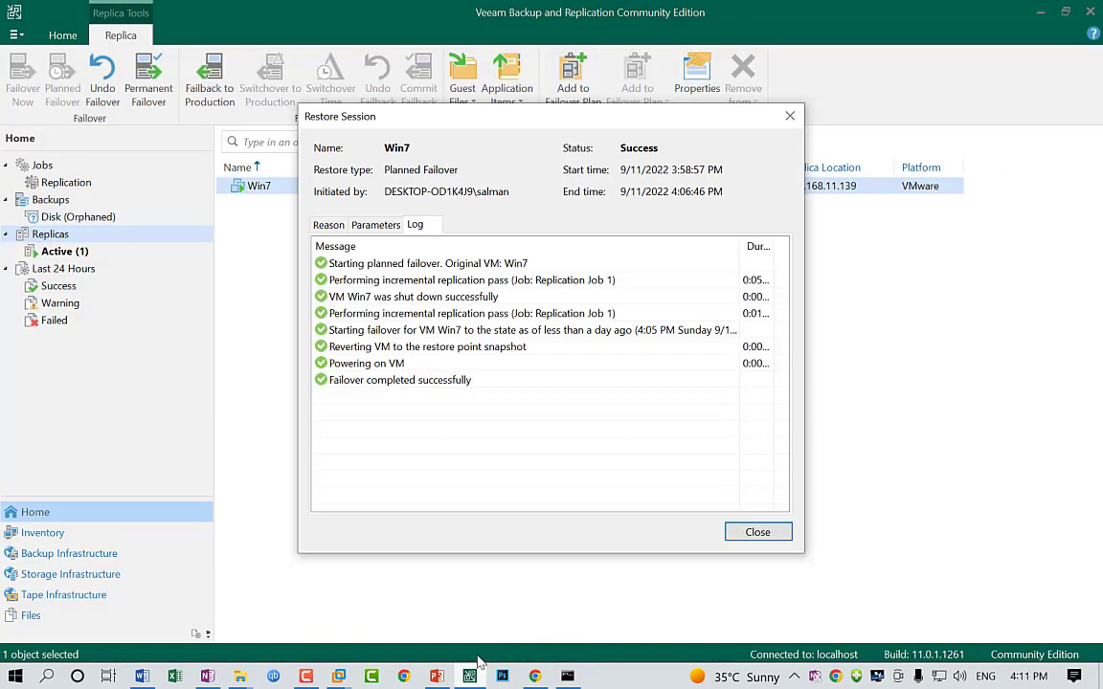
{"action": "left_click", "coordinate": [743, 531]}
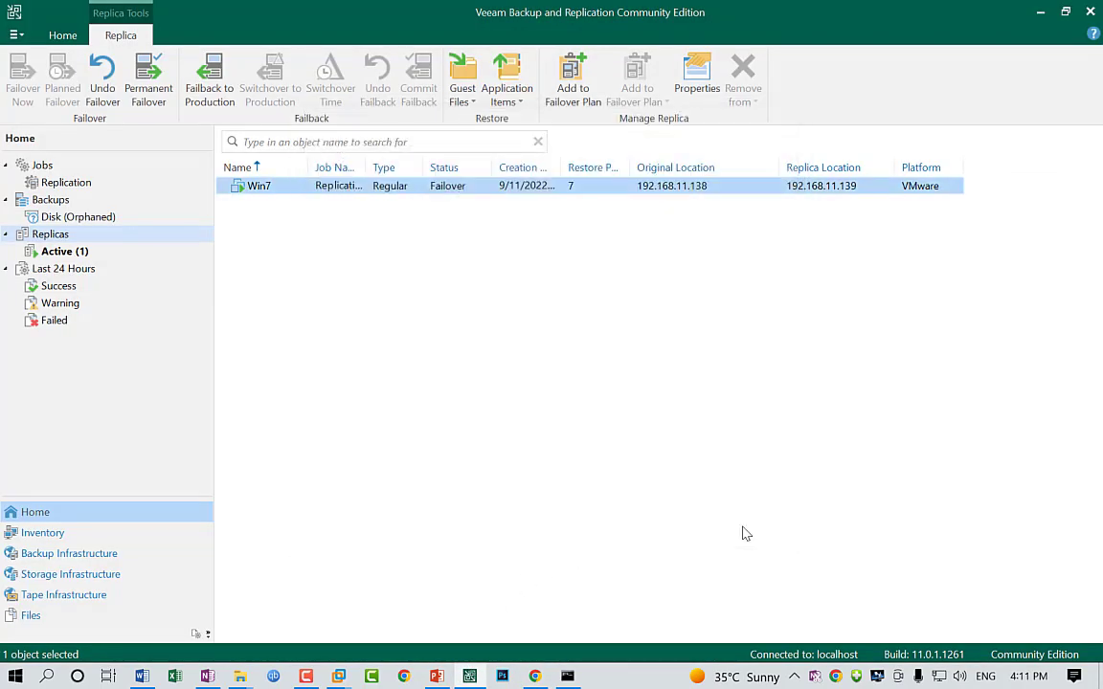
{"action": "left_click", "coordinate": [65, 251]}
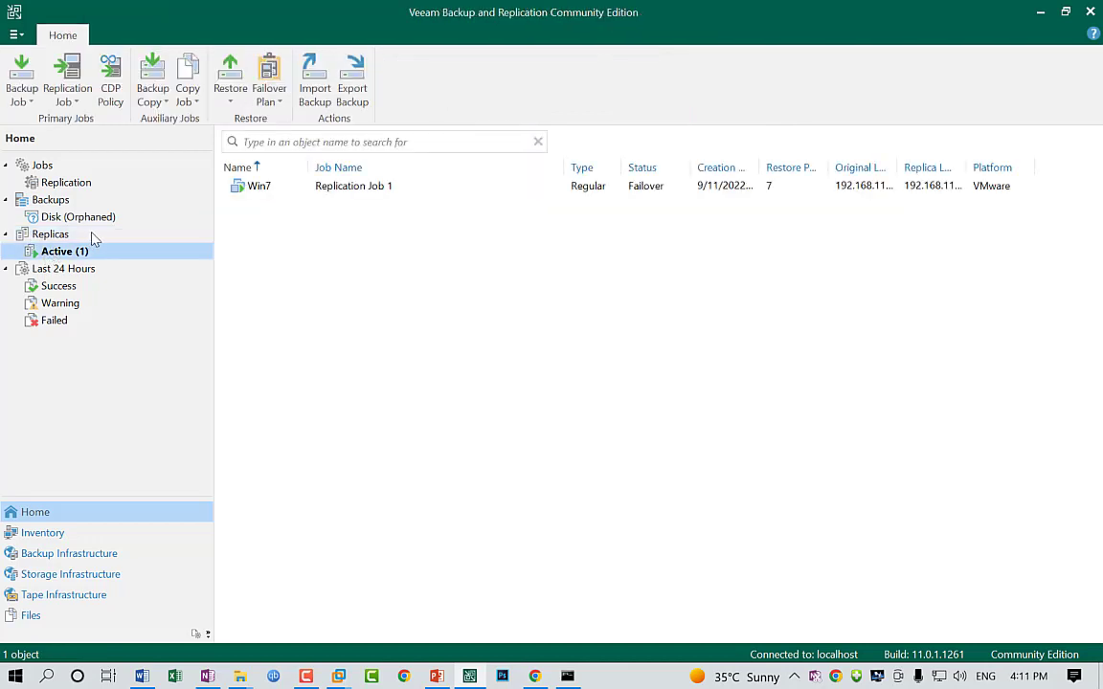
{"action": "right_click", "coordinate": [264, 194]}
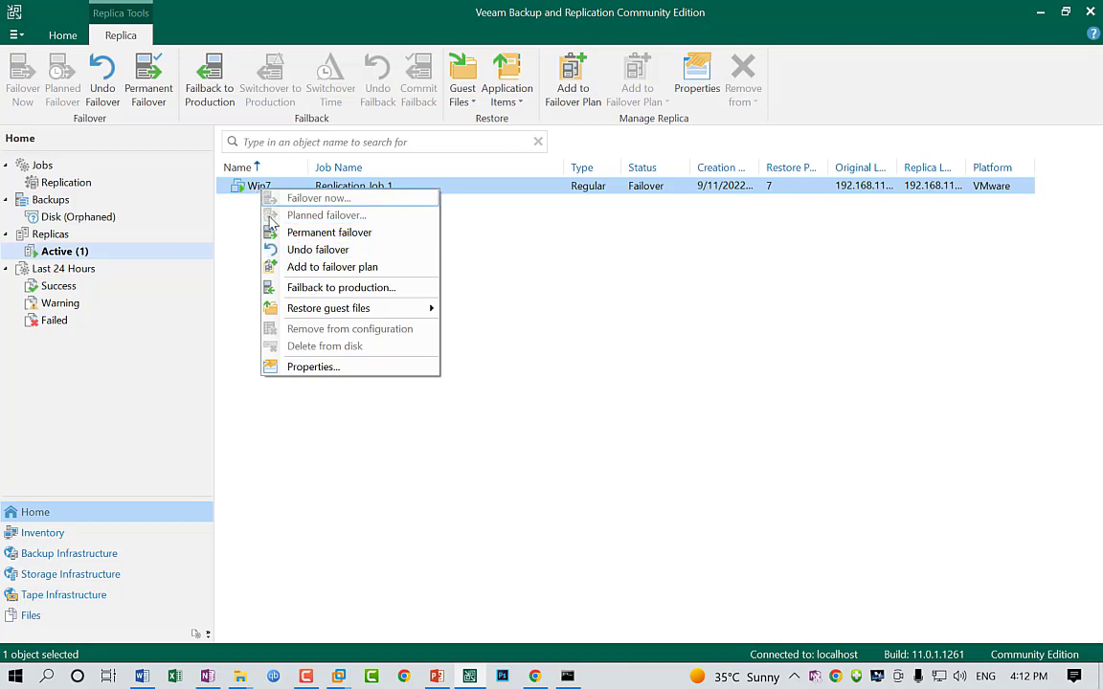
{"action": "left_click", "coordinate": [302, 291]}
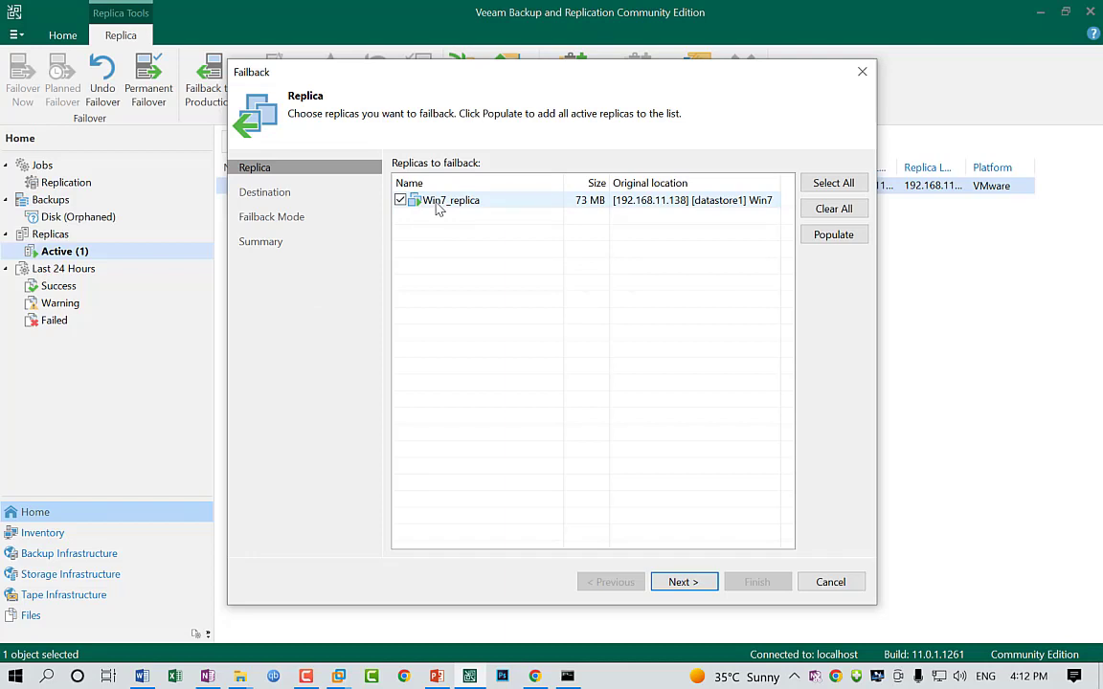
Run the failback of Win7_replica to the original VM in Auto mode, with the target VM powered on after restoring
{"action": "left_click", "coordinate": [679, 584]}
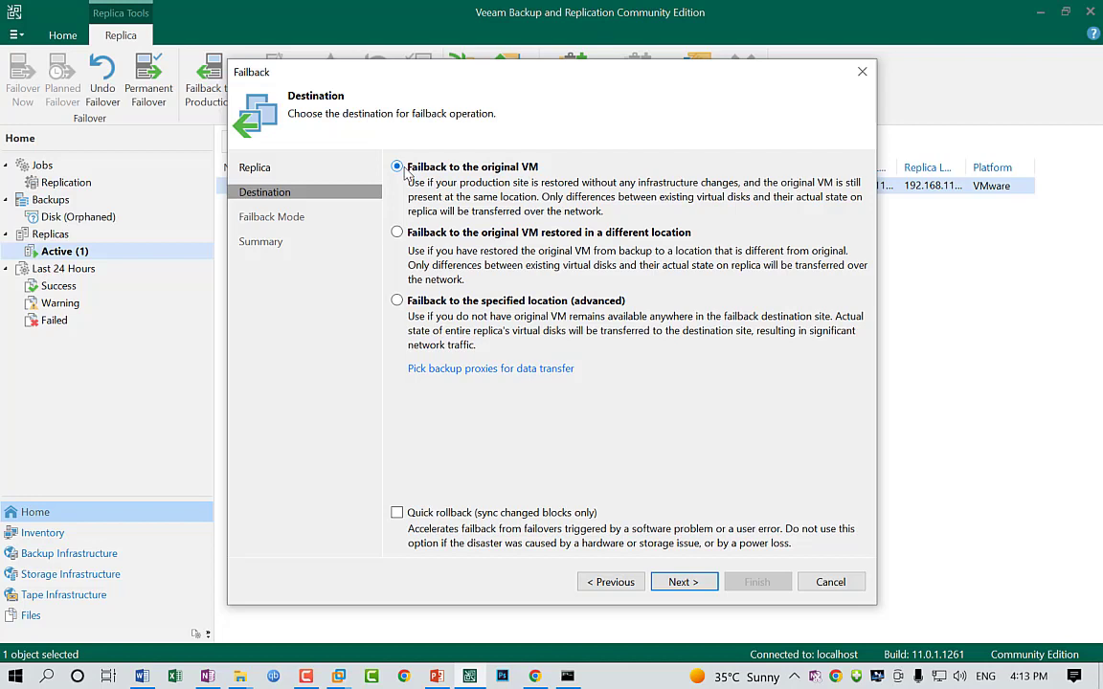
{"action": "left_click", "coordinate": [681, 582]}
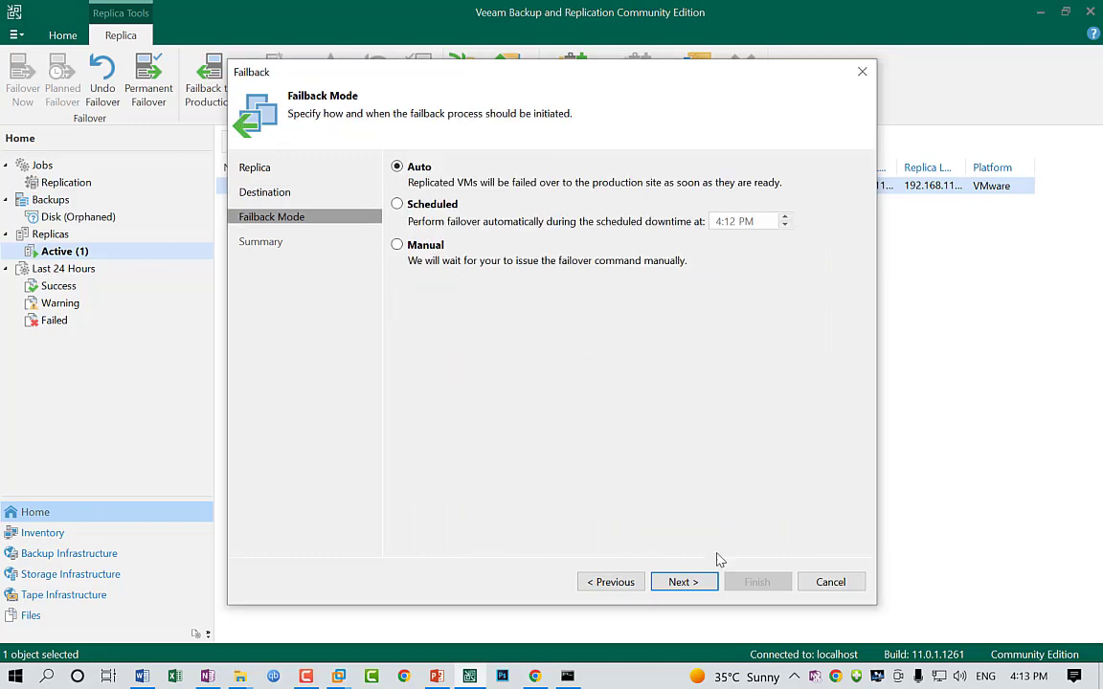
{"action": "left_click", "coordinate": [683, 584]}
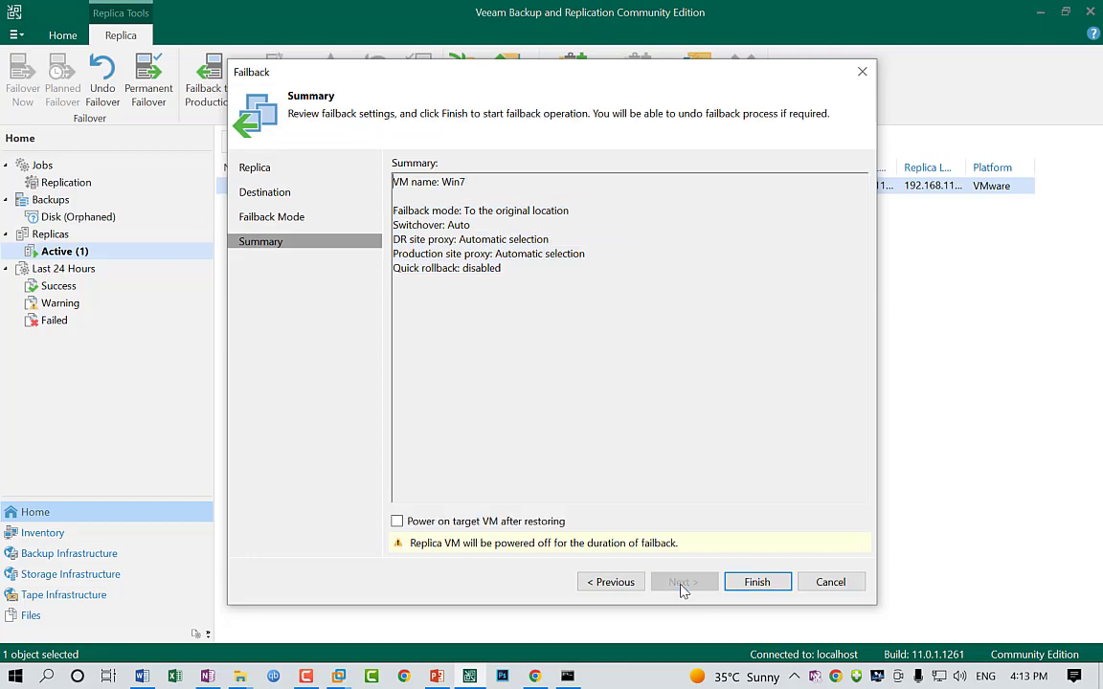
{"action": "left_click", "coordinate": [397, 522]}
{"action": "left_click", "coordinate": [769, 586]}
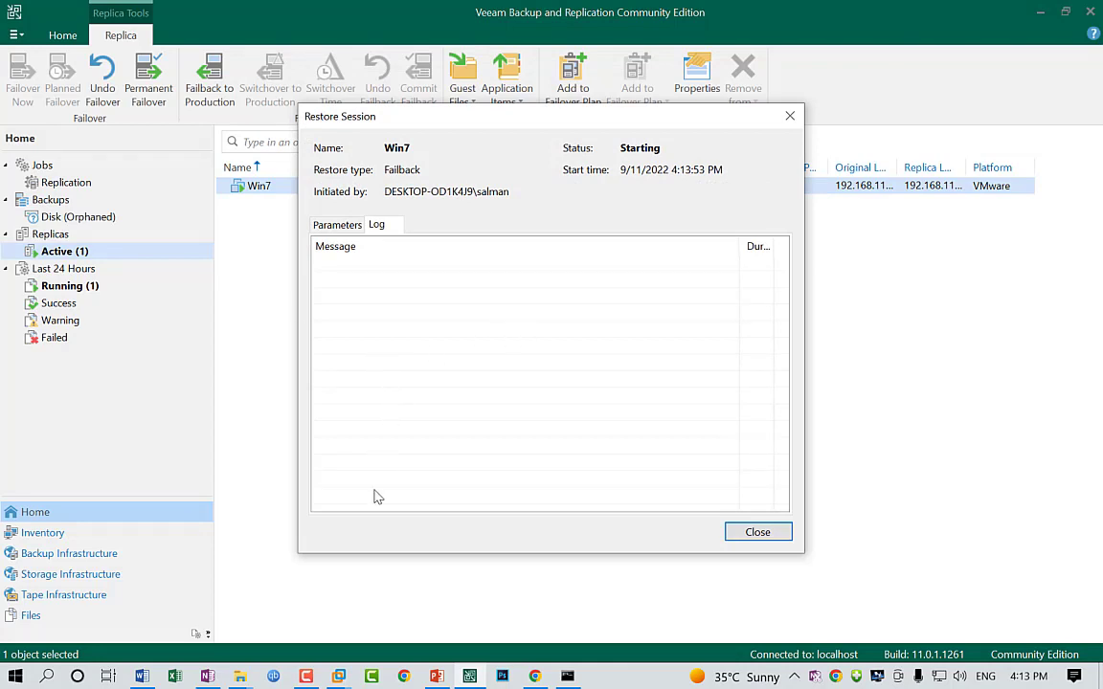
{"action": "mouse_move", "coordinate": [308, 678]}
{"action": "left_click", "coordinate": [306, 632]}
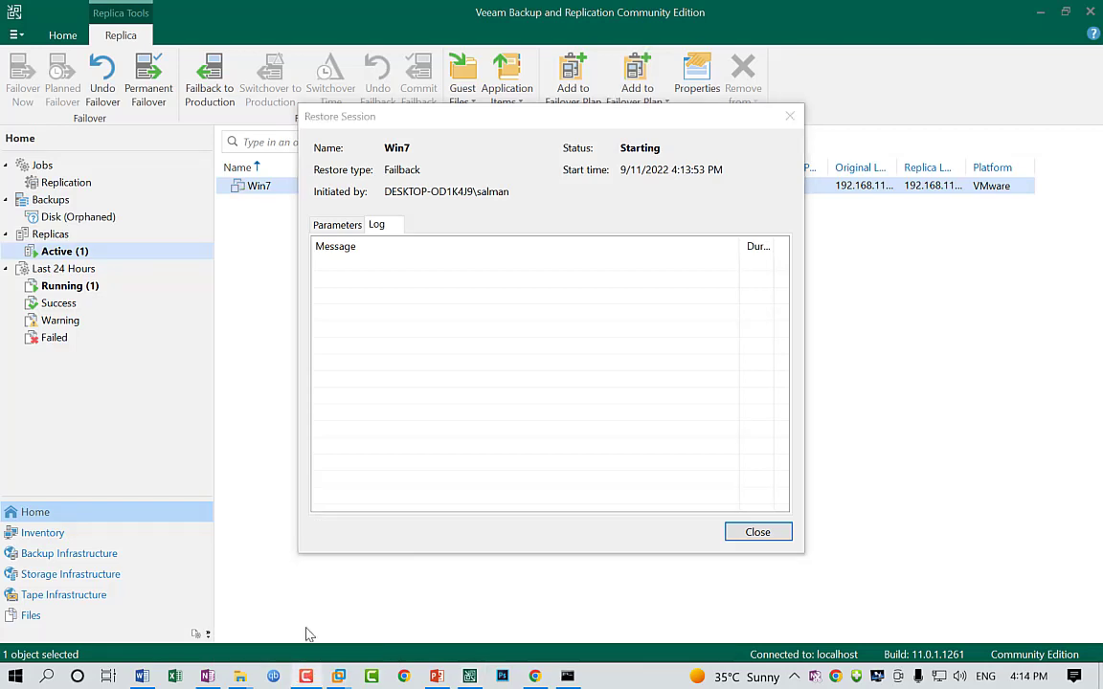
{"action": "left_click", "coordinate": [1046, 624]}
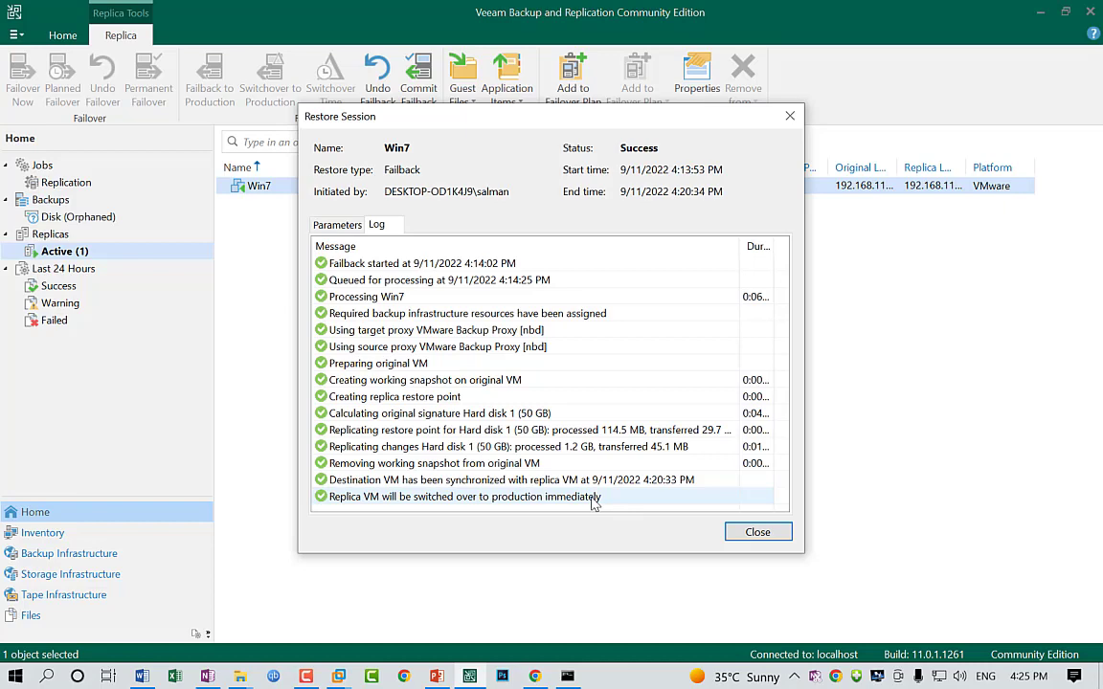
Close the failback session, switch to Chrome, and check the power states of Win7 on 192.168.11.138 and Win7_replica on 192.168.11.139
{"action": "left_click", "coordinate": [757, 533]}
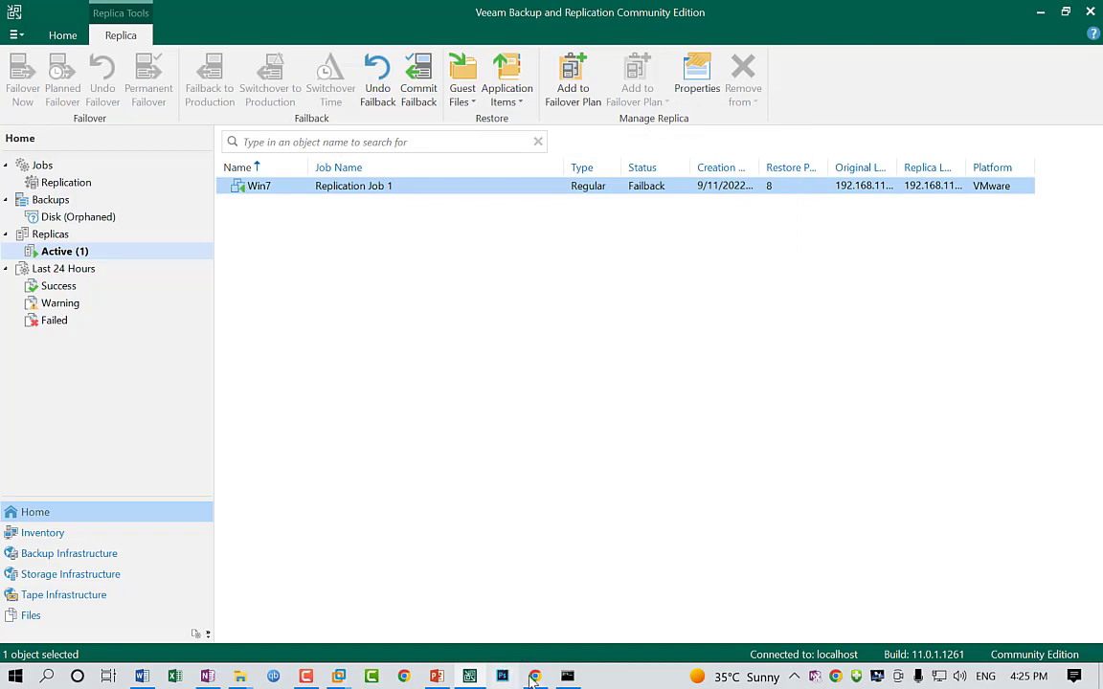
{"action": "mouse_move", "coordinate": [534, 676]}
{"action": "left_click", "coordinate": [517, 641]}
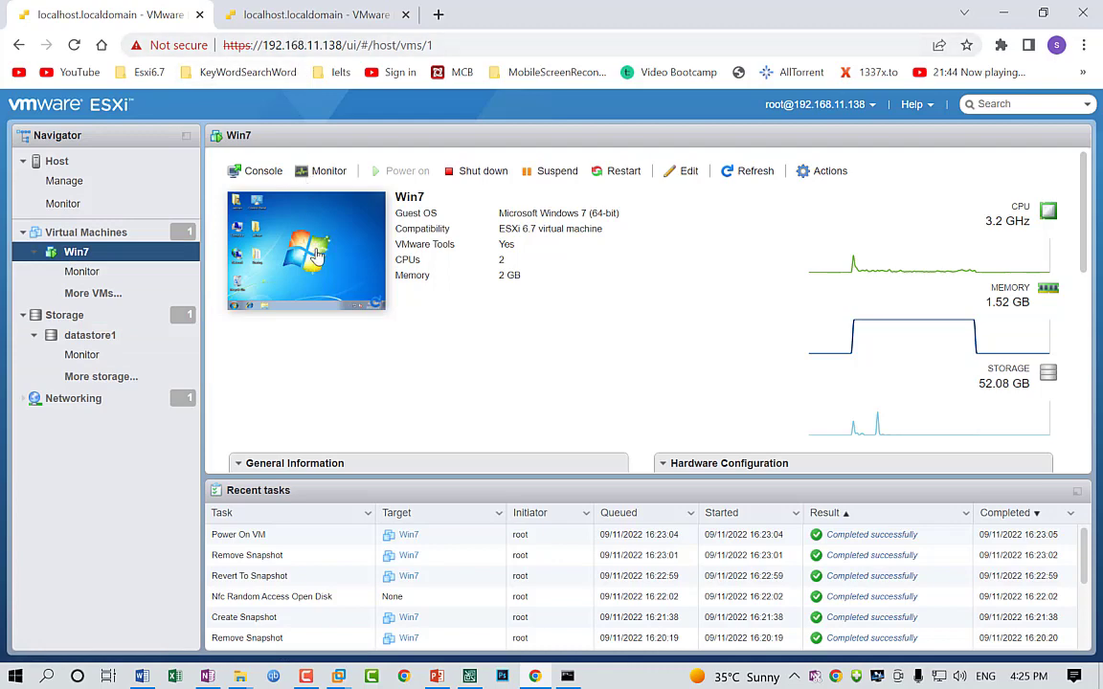
{"action": "left_click", "coordinate": [288, 16]}
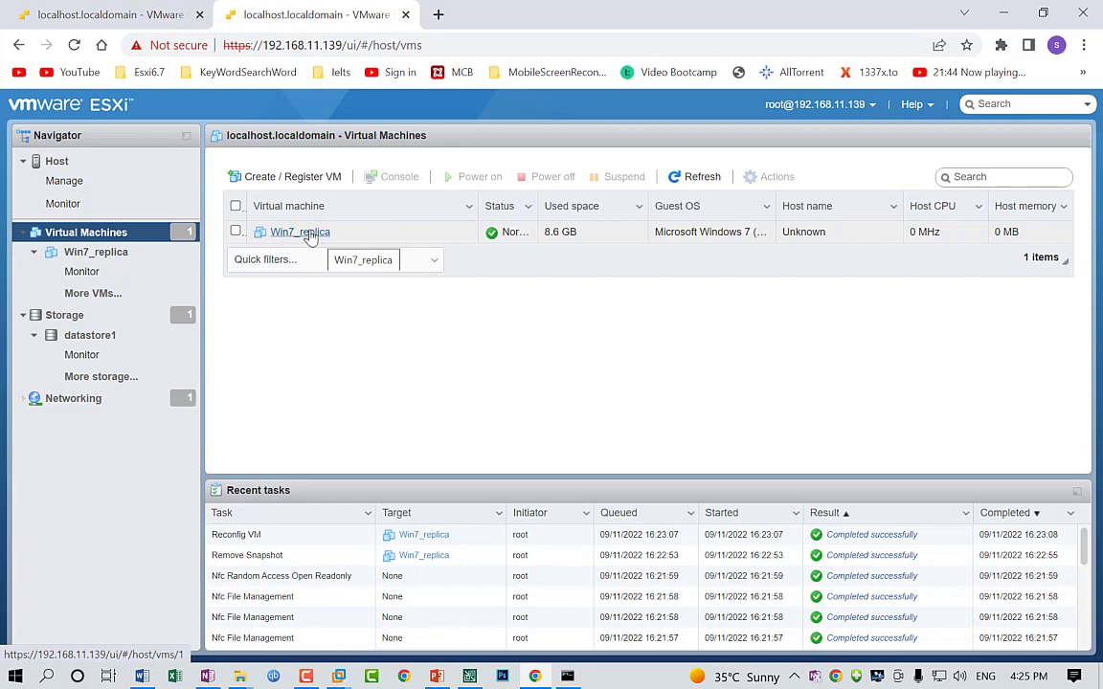
{"action": "left_click", "coordinate": [110, 14]}
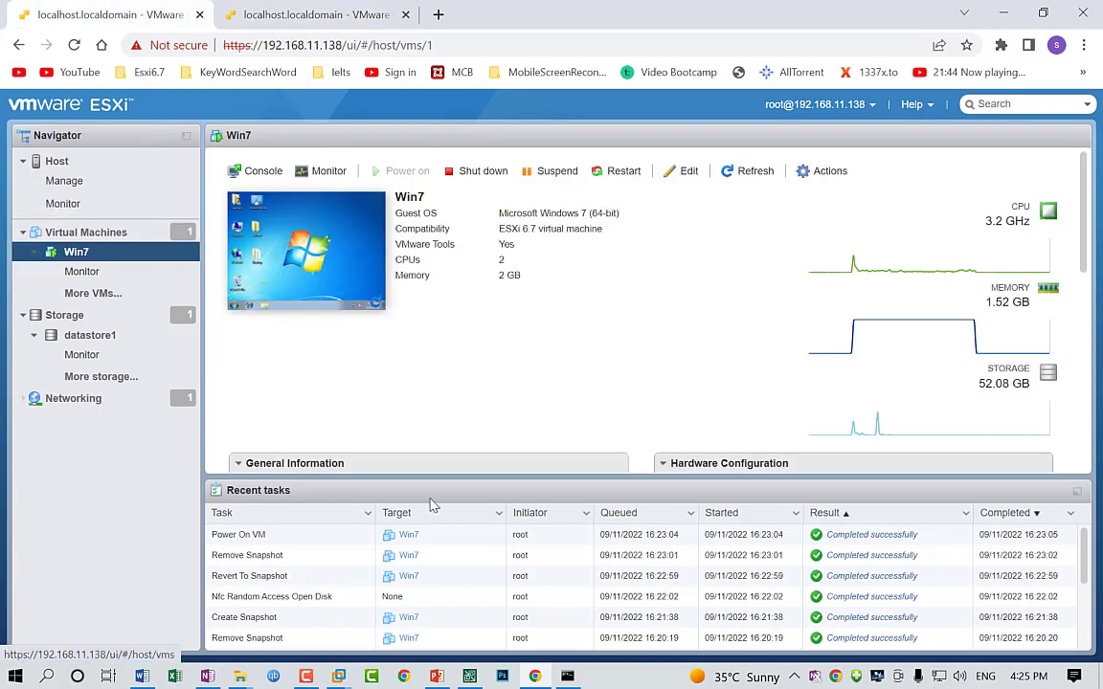
Switch to Command Prompt and ping 192.168.11.140 once to check the virtual machine's connectivity after the failback
{"action": "left_click", "coordinate": [568, 676]}
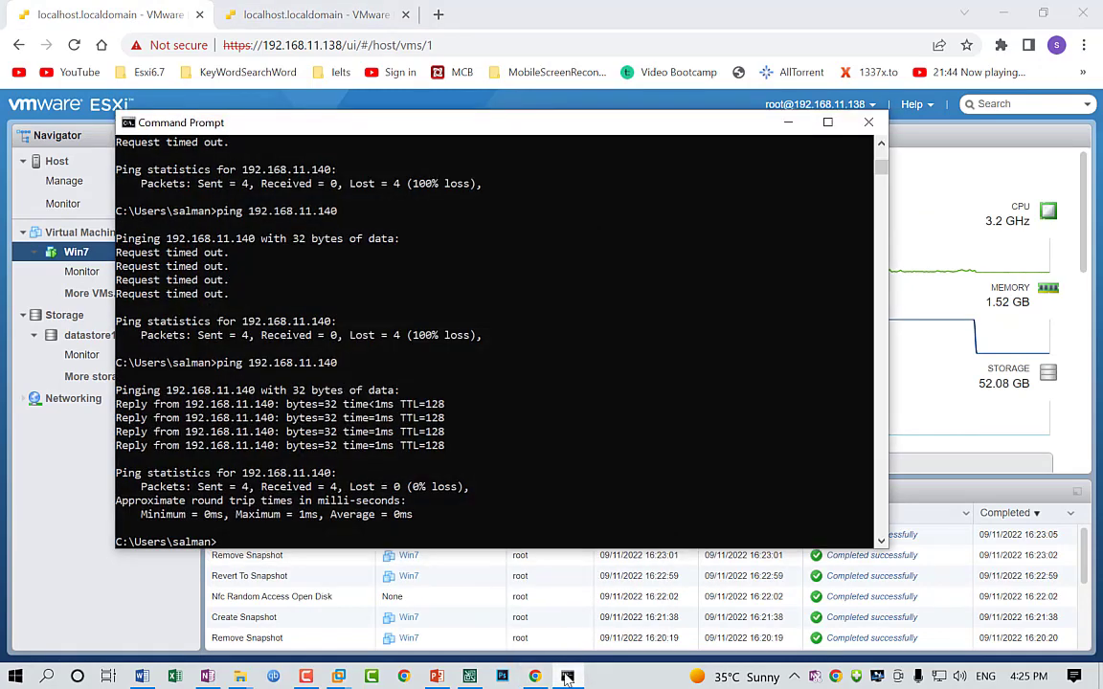
{"action": "key", "text": "Up"}
{"action": "key", "text": "Return"}
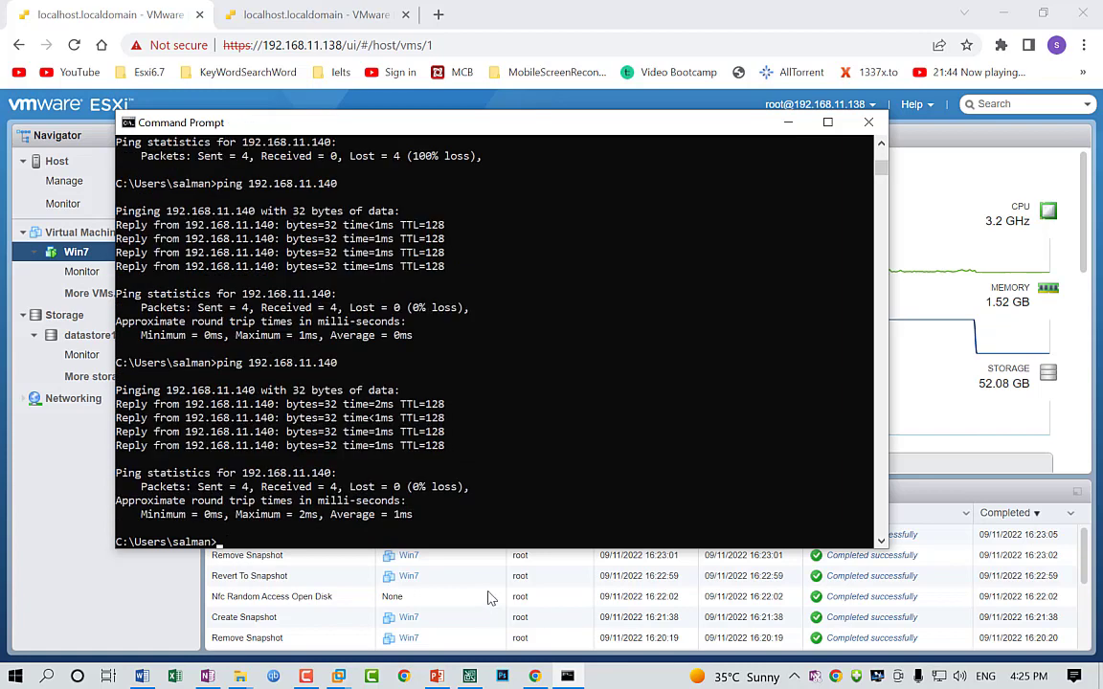
Minimize Command Prompt and compare Win7_replica on 192.168.11.139 with Win7 on 192.168.11.138 in Chrome
{"action": "left_click", "coordinate": [786, 127]}
{"action": "left_click", "coordinate": [282, 15]}
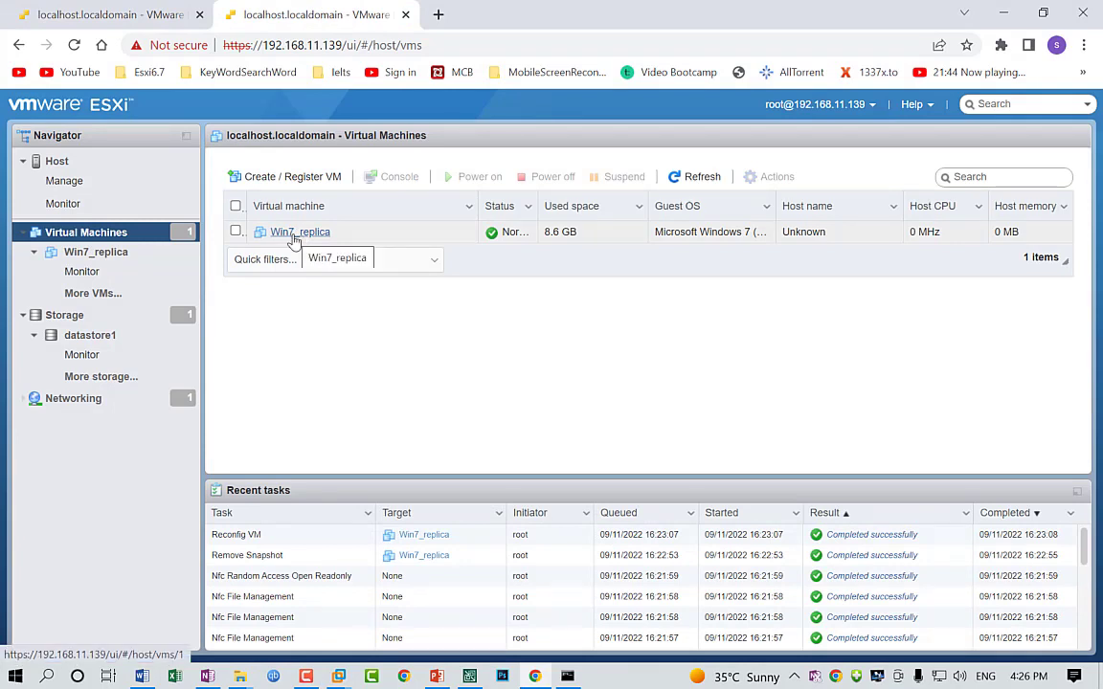
{"action": "left_click", "coordinate": [99, 14]}
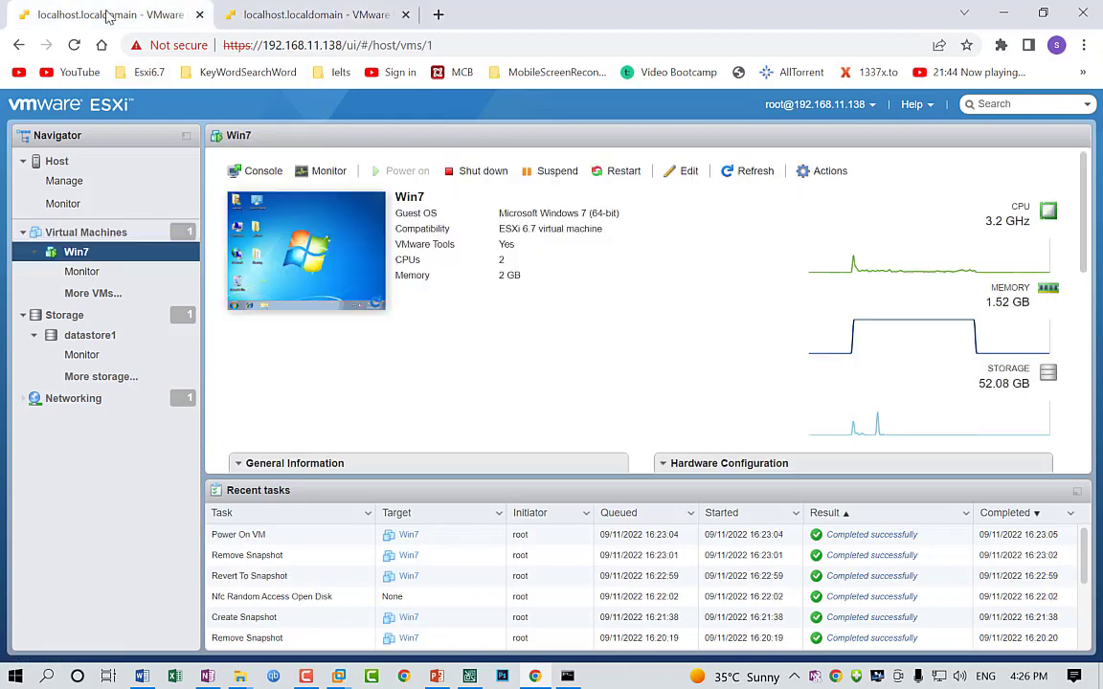
Open the network path \\192.168.11.140 from Windows search, check the folders inside its share folder, and close File Explorer
{"action": "left_click", "coordinate": [46, 676]}
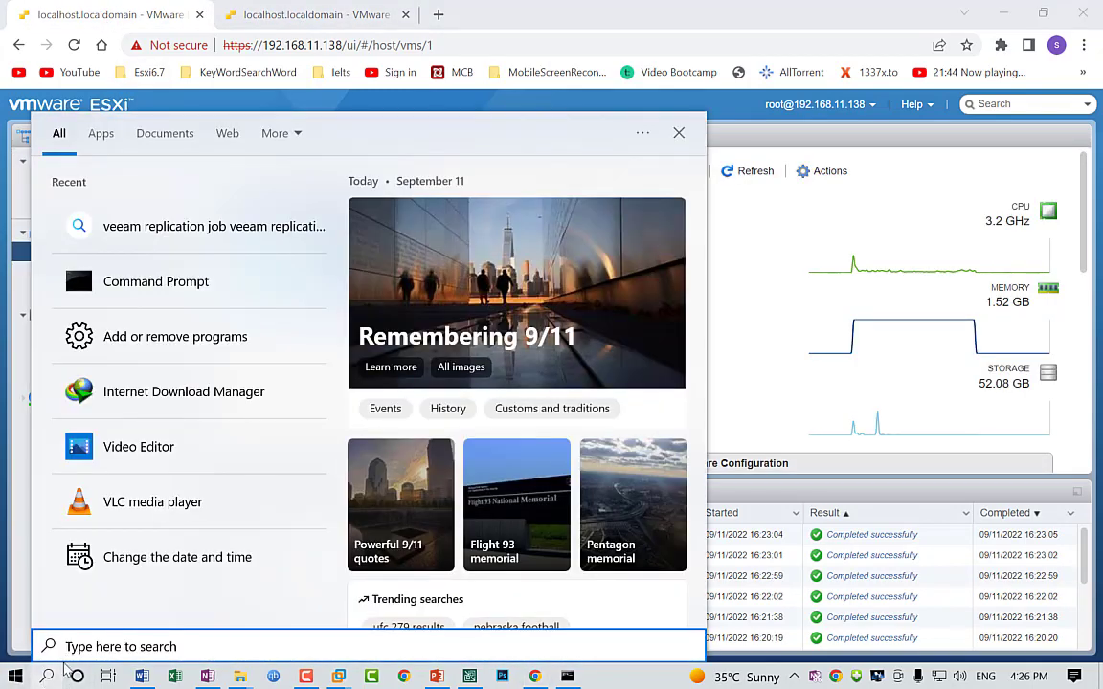
{"action": "type", "text": "\\\\"}
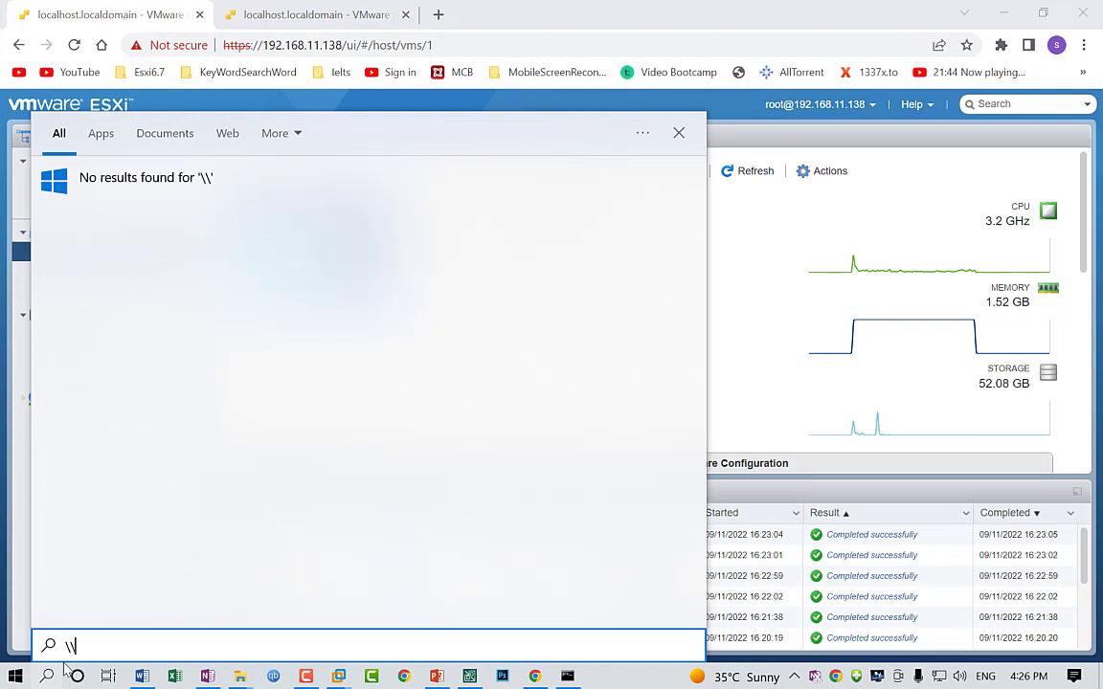
{"action": "type", "text": "1"}
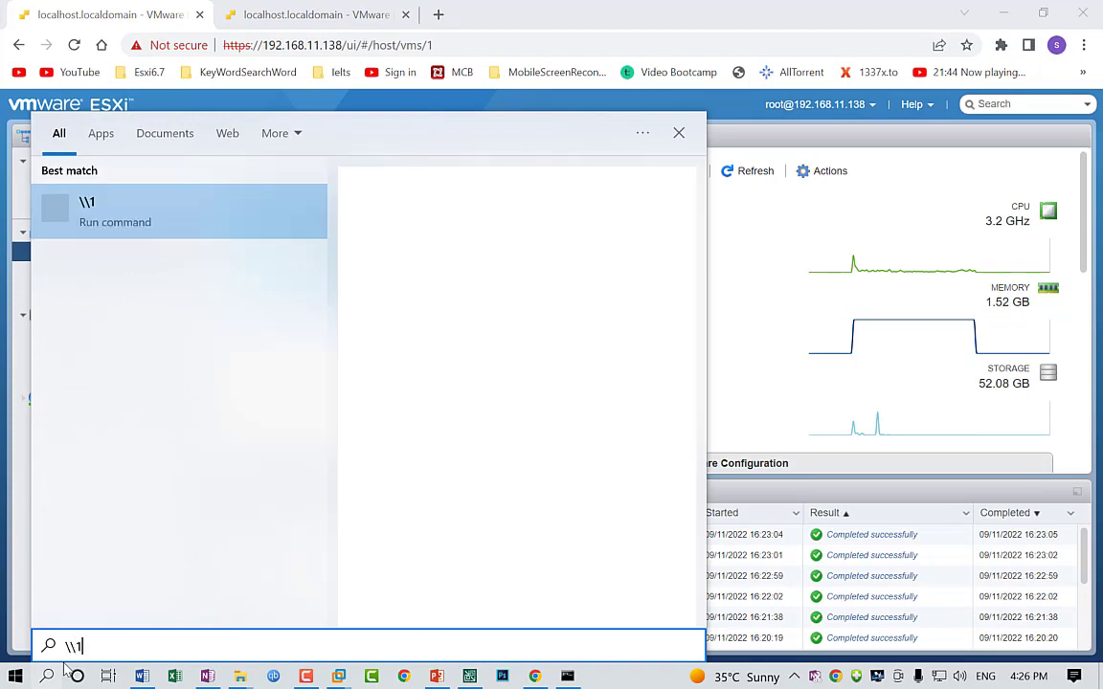
{"action": "type", "text": "2"}
{"action": "key", "text": "BackSpace"}
{"action": "type", "text": "92.168.11"}
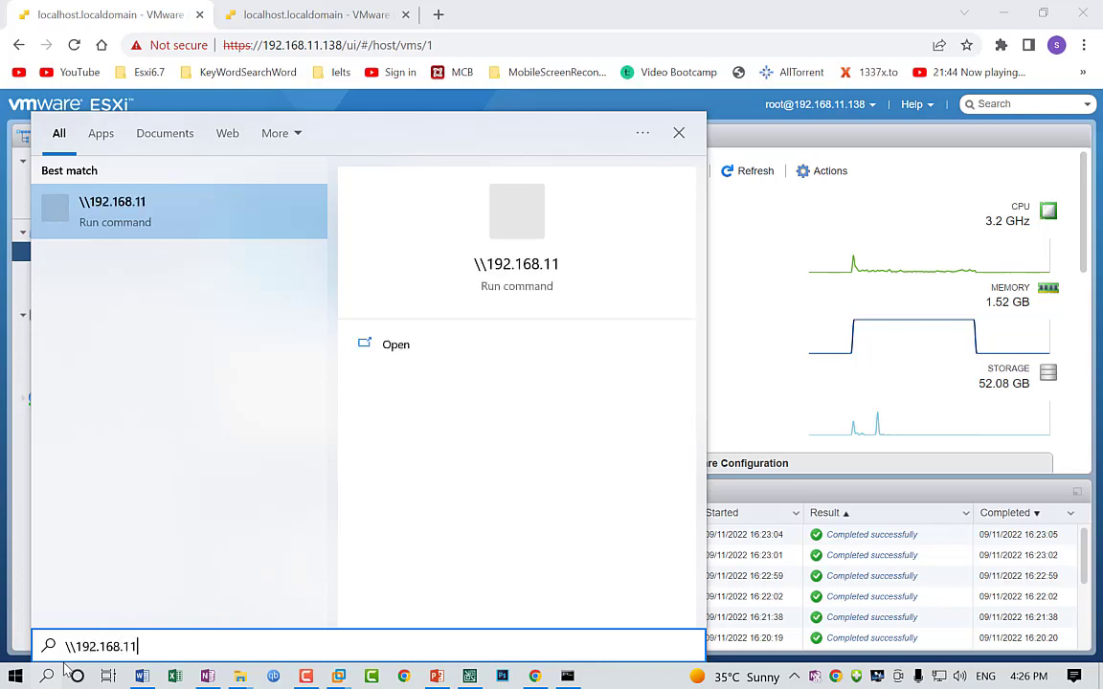
{"action": "type", "text": ".140"}
{"action": "key", "text": "Return"}
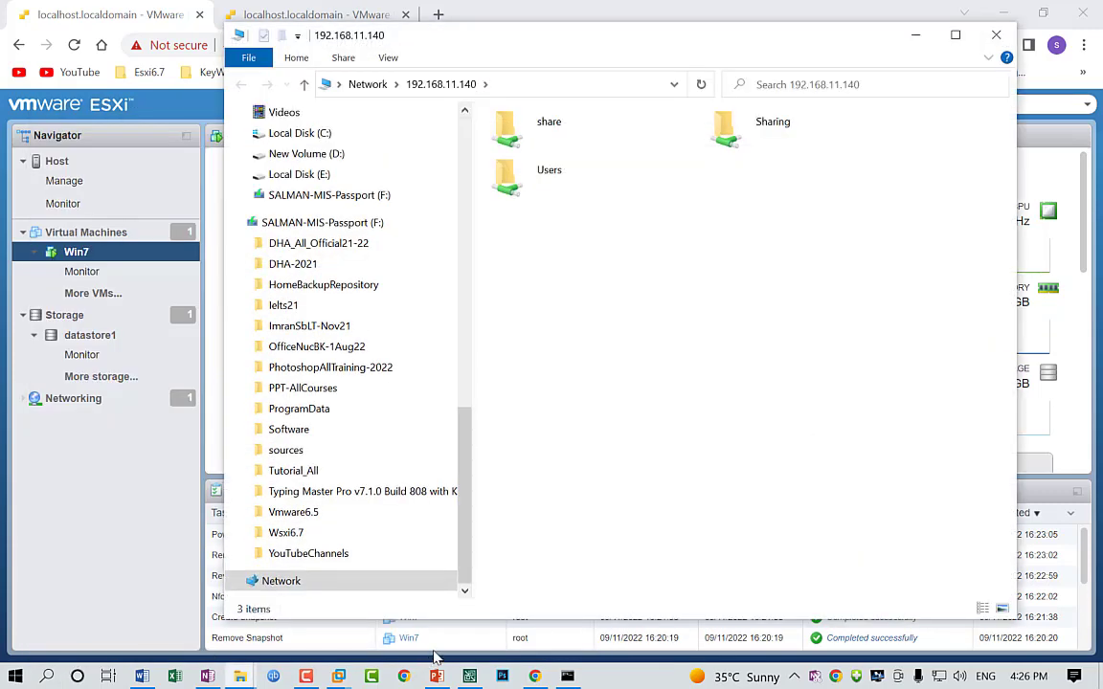
{"action": "left_click", "coordinate": [514, 140]}
{"action": "double_click", "coordinate": [514, 140]}
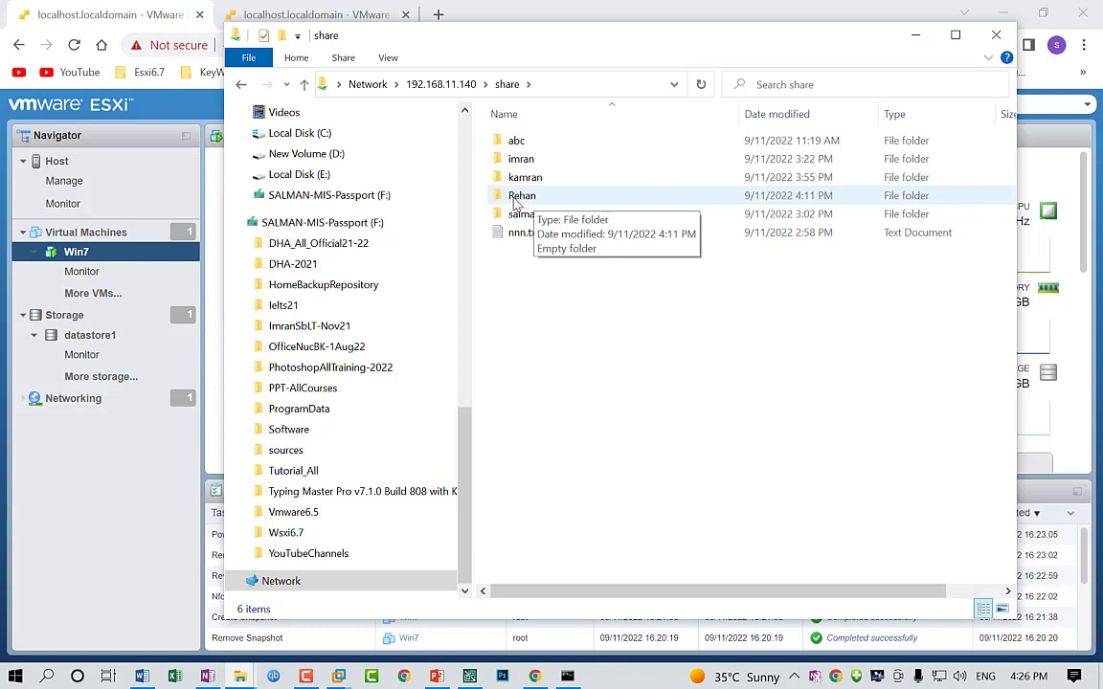
{"action": "left_click", "coordinate": [997, 35]}
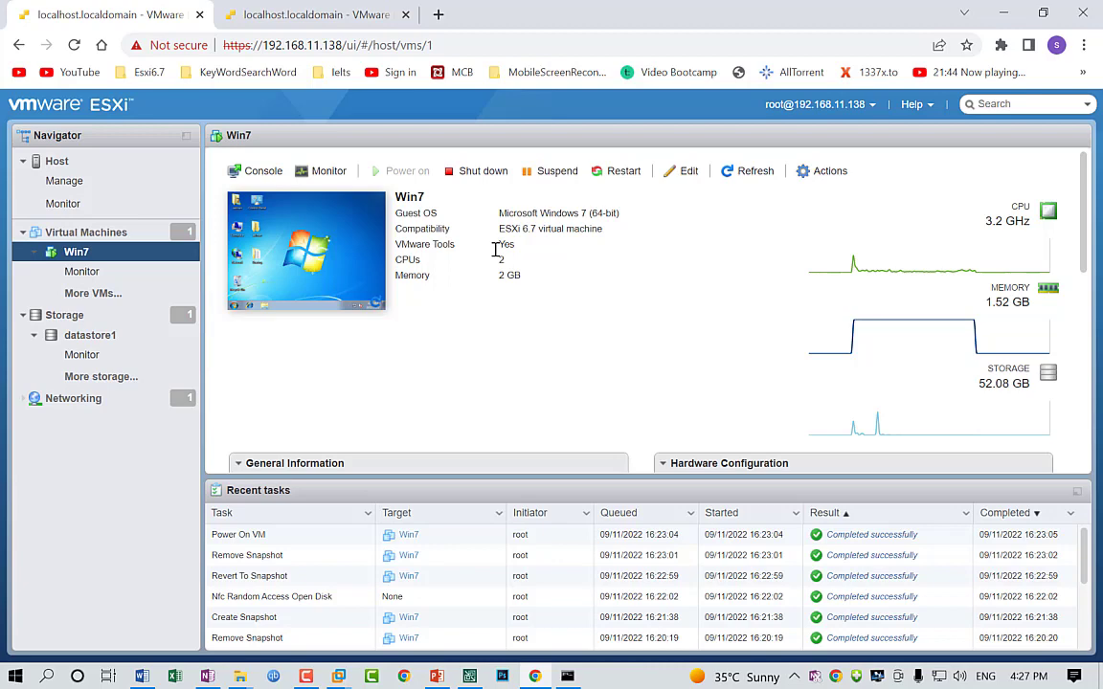
Switch to Veeam Backup and Replication, commit the failback of the Win7 replica, and close the restore session
{"action": "left_click", "coordinate": [469, 676]}
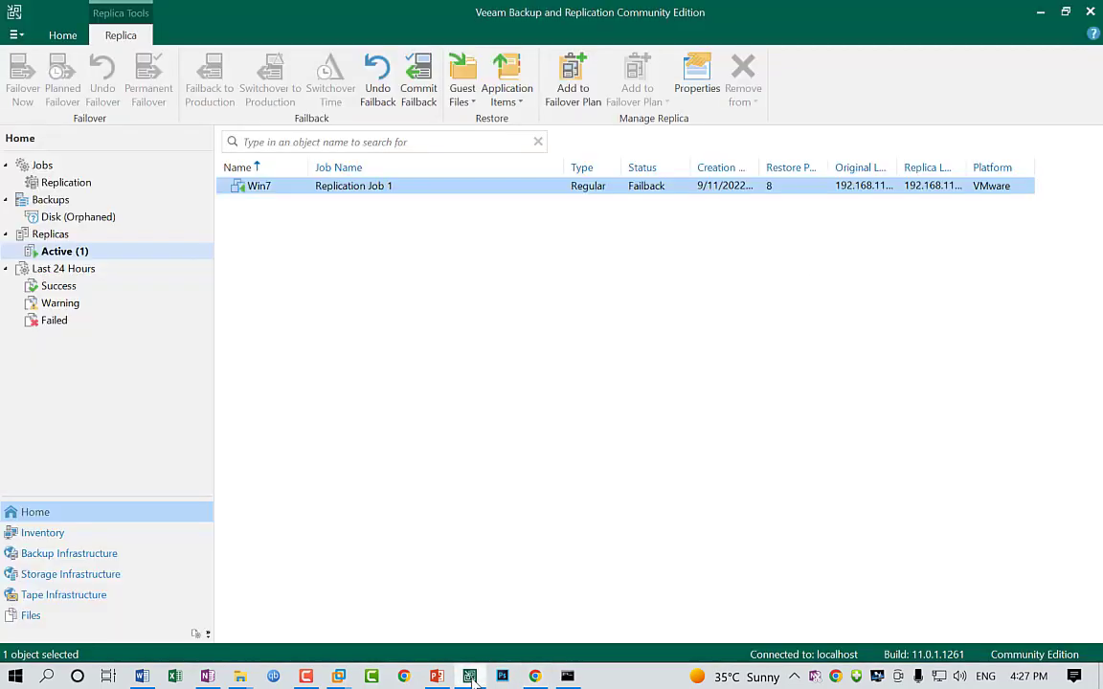
{"action": "left_click", "coordinate": [421, 81]}
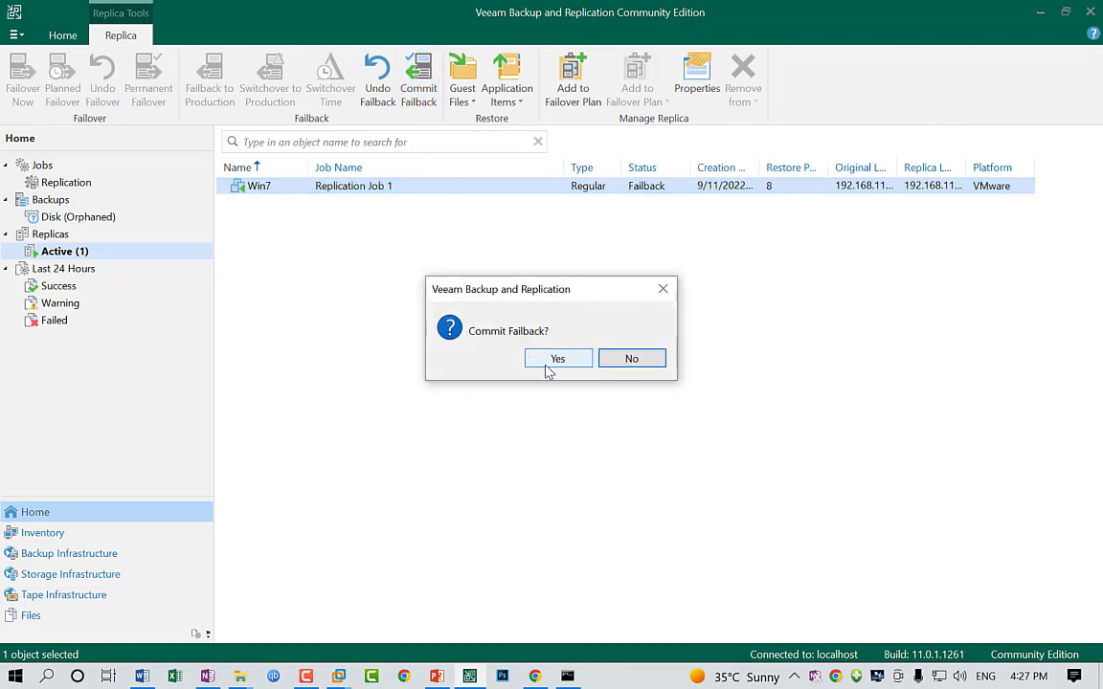
{"action": "left_click", "coordinate": [555, 362]}
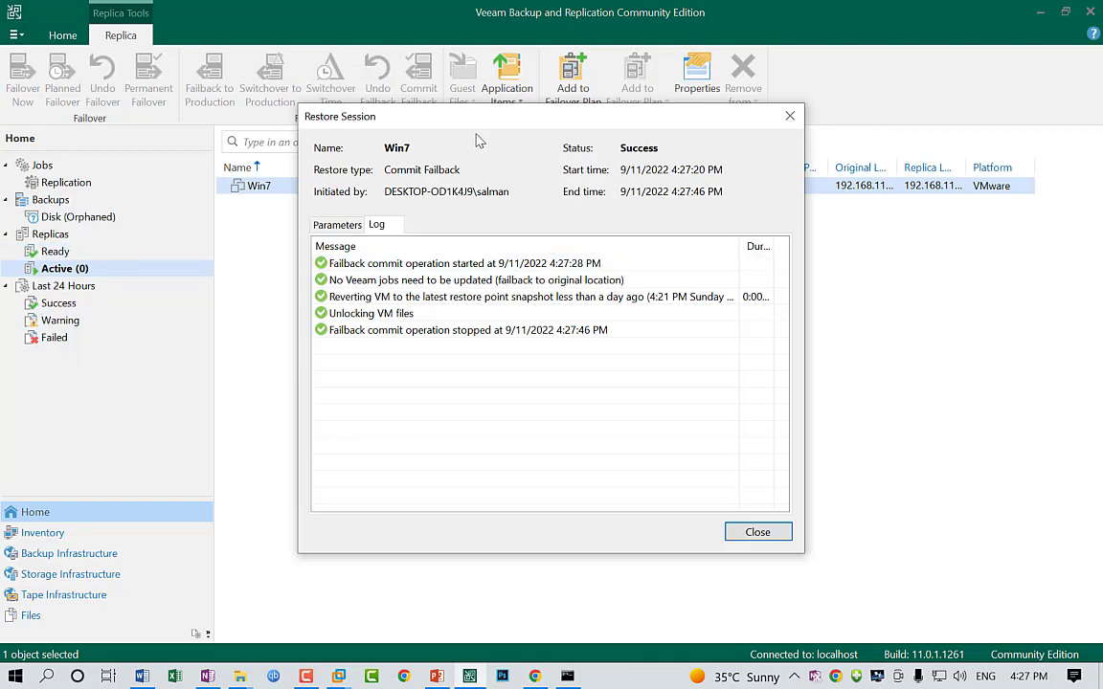
{"action": "left_click_drag", "start_coordinate": [485, 118], "coordinate": [676, 153]}
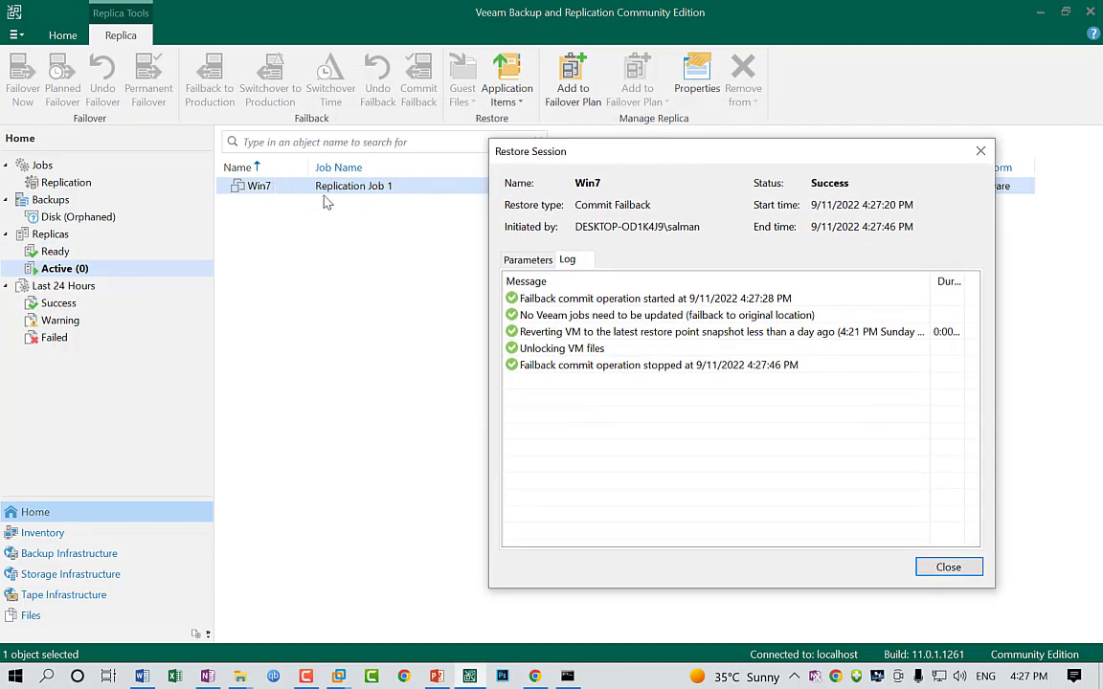
{"action": "left_click", "coordinate": [948, 569]}
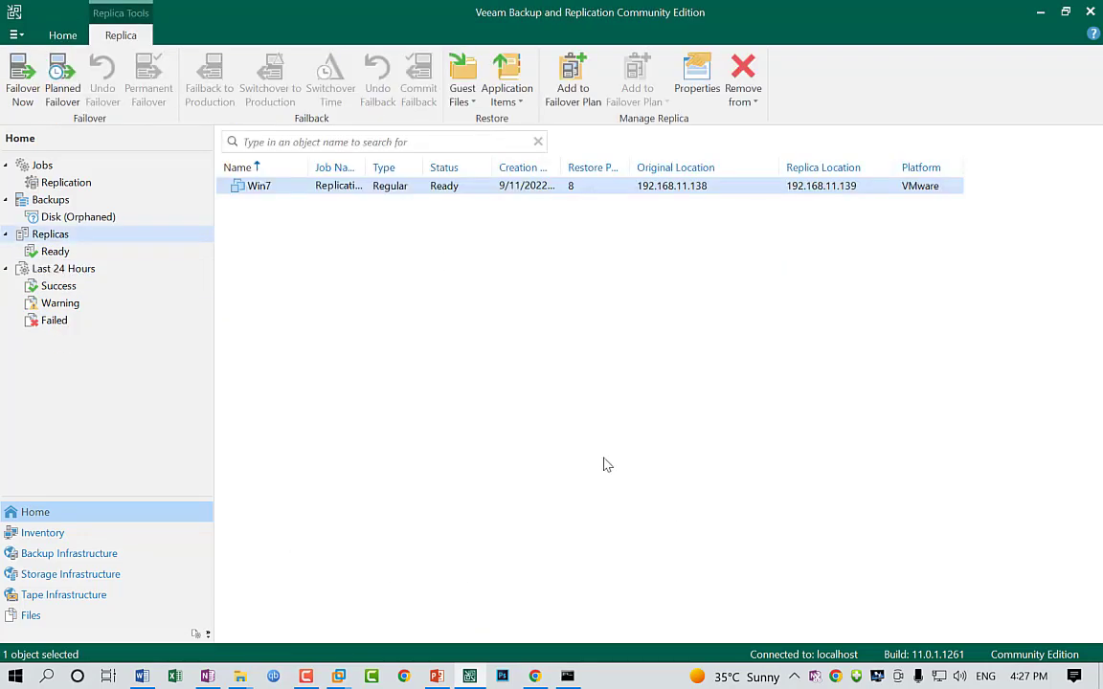